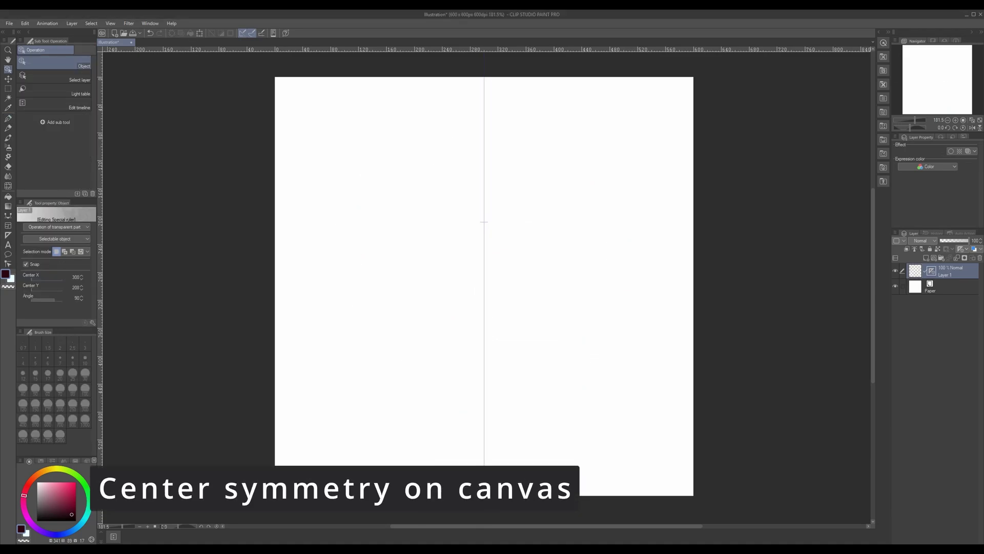
Erase the heart's lower right, refill it pink symmetrically, and add white highlights to both lobes
drag(569, 313, 612, 261)
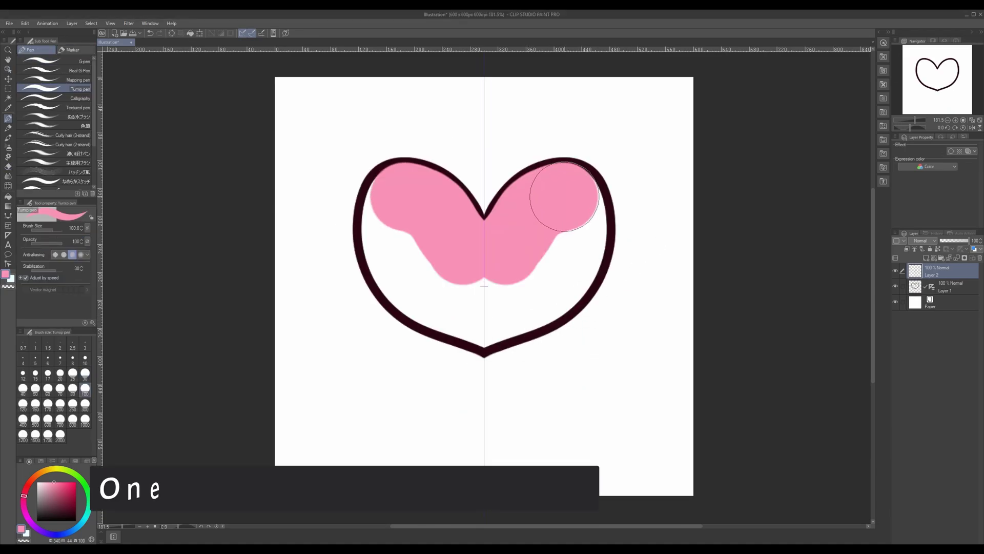
mouse_move(569, 196)
mouse_down()
mouse_move(537, 295)
mouse_move(484, 300)
mouse_up()
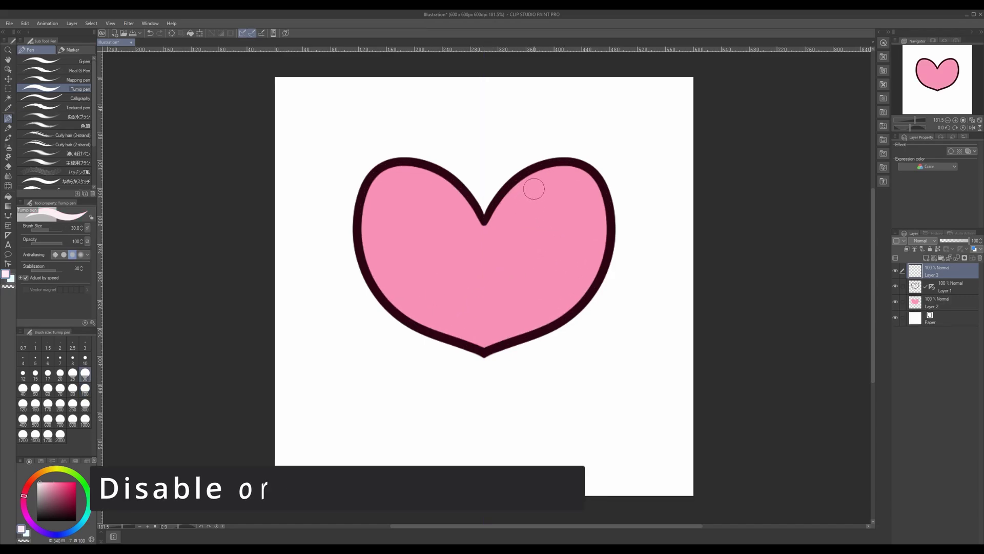
drag(529, 192, 542, 198)
drag(381, 184, 400, 199)
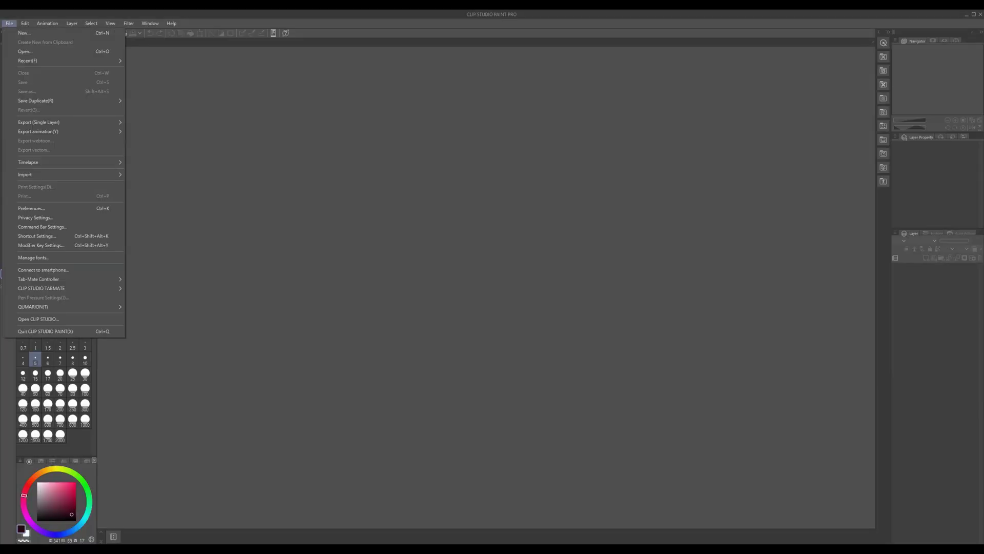
Choose the Symmetrical ruler with 2 lines, line symmetry, snap angle 90, created on the editing layer
click(16, 34)
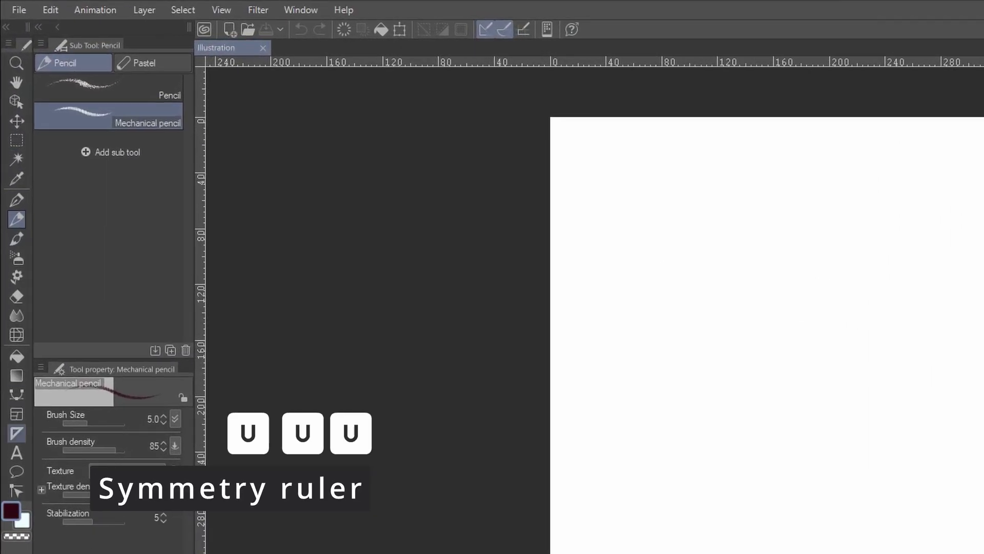
click(17, 434)
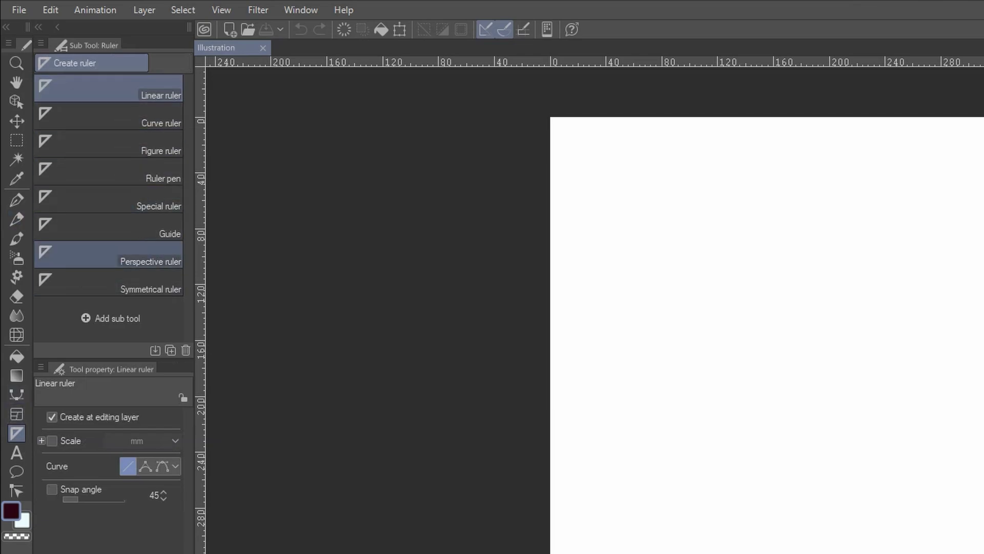
click(108, 284)
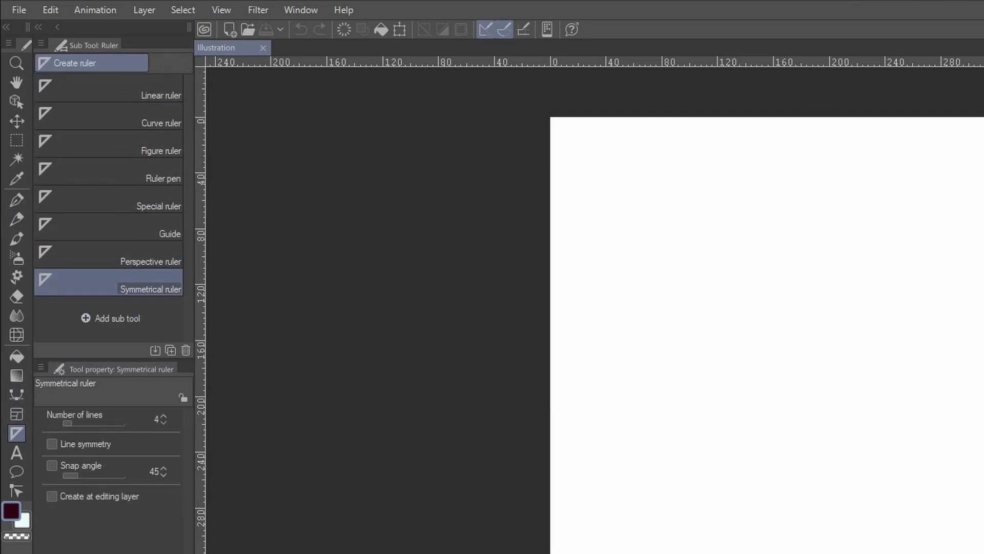
text(2)
double_click(155, 471)
text(9)
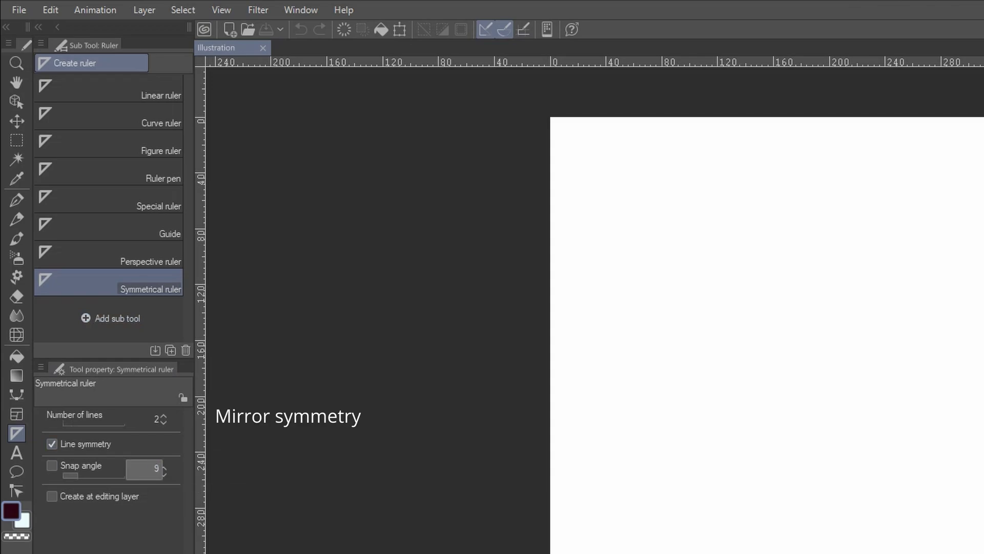
text(0)
key(Return)
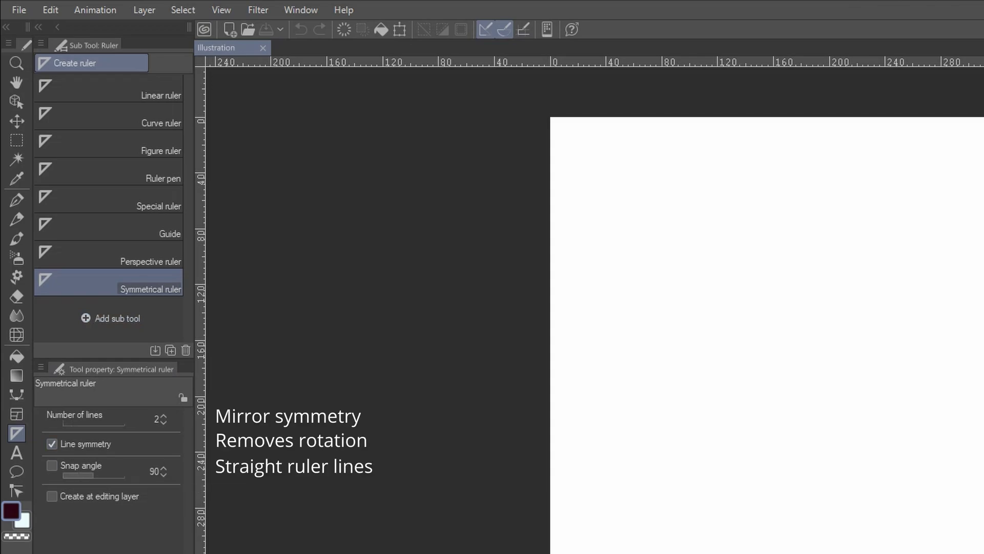
click(52, 495)
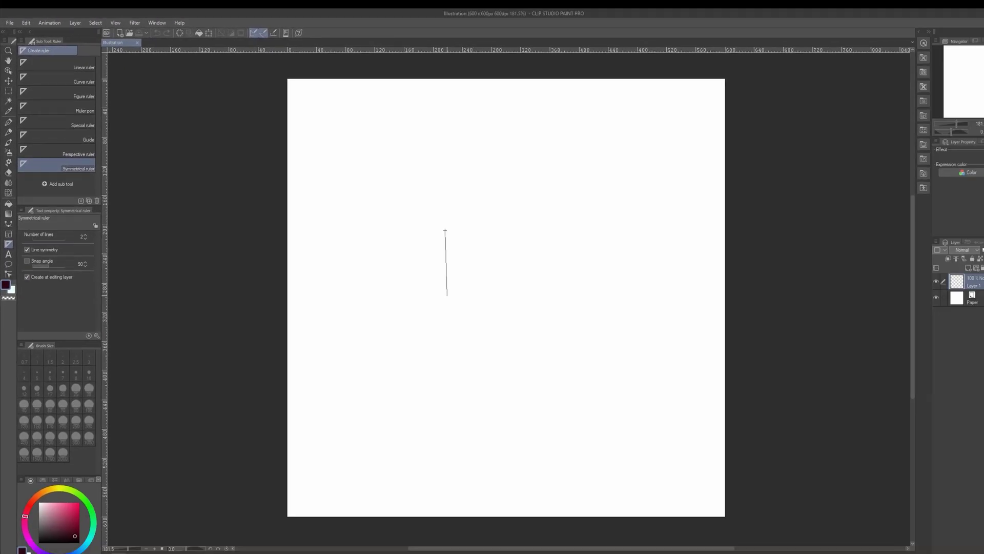
Place a vertical symmetry line and sketch mirrored eyes and a mouth across it
mouse_move(427, 223)
mouse_down()
mouse_move(434, 340)
mouse_move(427, 333)
mouse_up()
drag(426, 367, 425, 383)
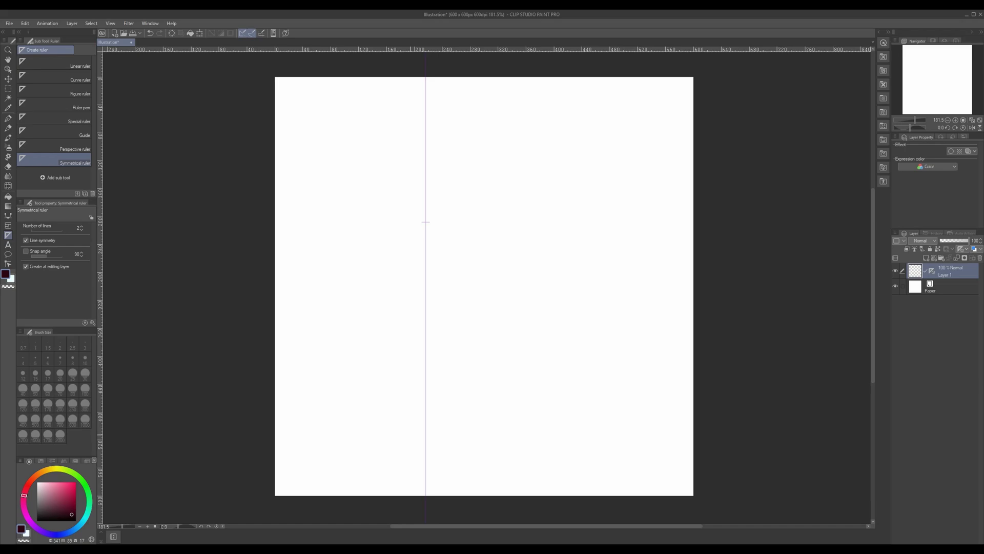
key(p)
mouse_move(467, 208)
mouse_down()
mouse_move(573, 185)
mouse_move(506, 244)
mouse_up()
drag(493, 193, 538, 231)
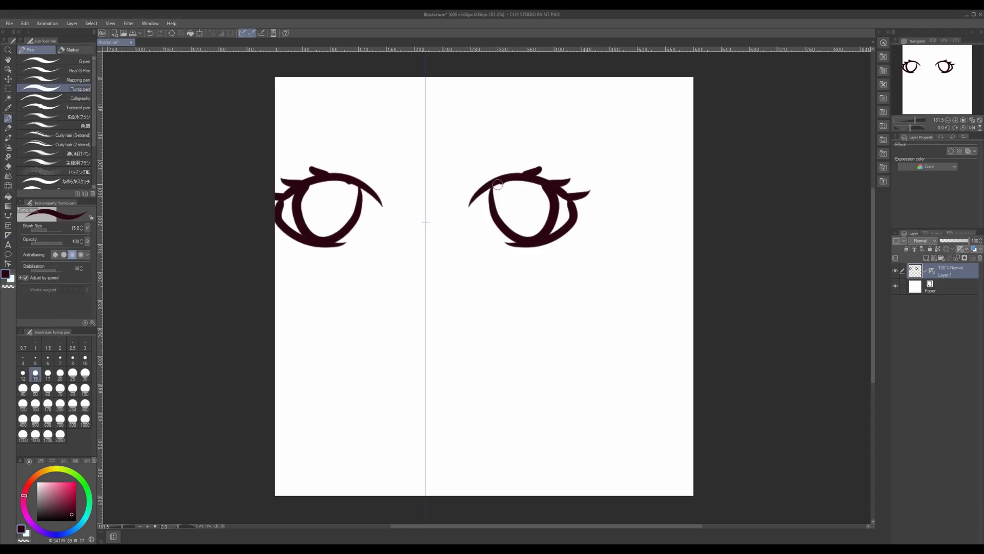
drag(538, 189, 554, 231)
drag(507, 185, 539, 231)
drag(460, 271, 428, 285)
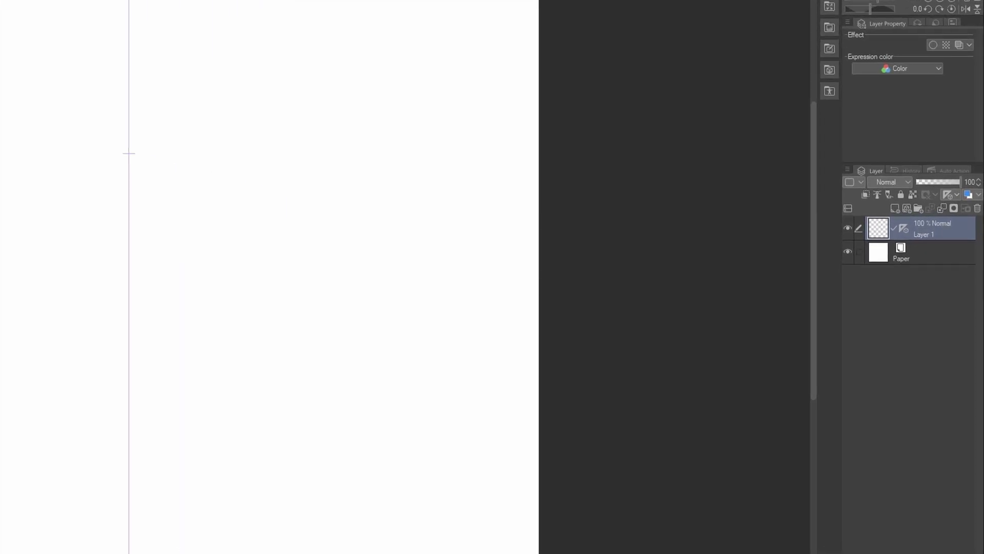
Set the Layer 1 symmetry ruler's Center X to 300 and confirm its Center Y
click(879, 190)
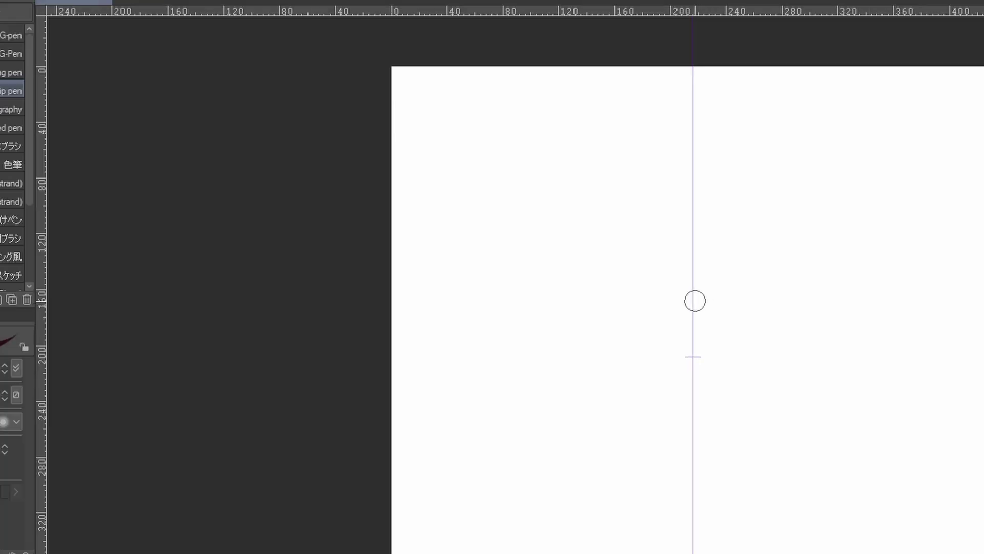
key(o)
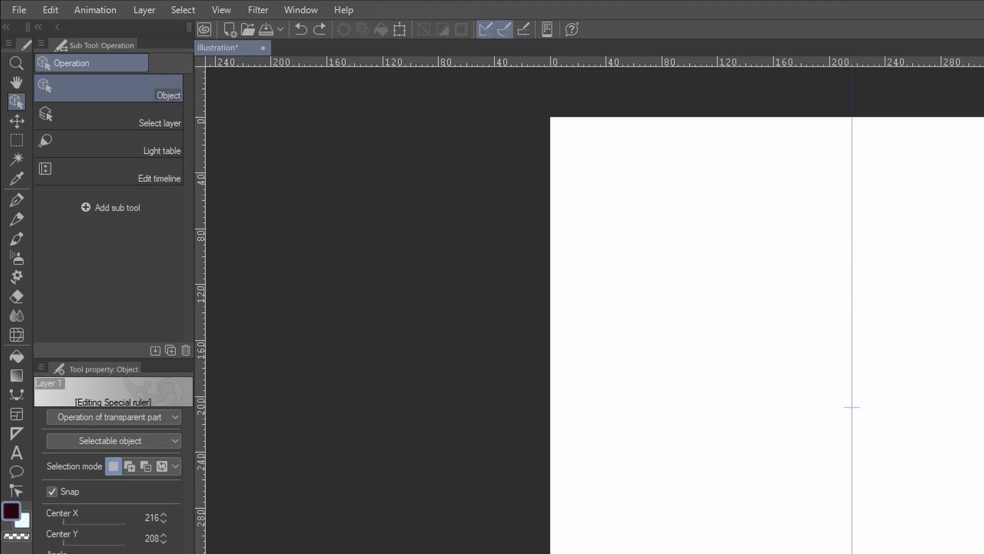
click(151, 517)
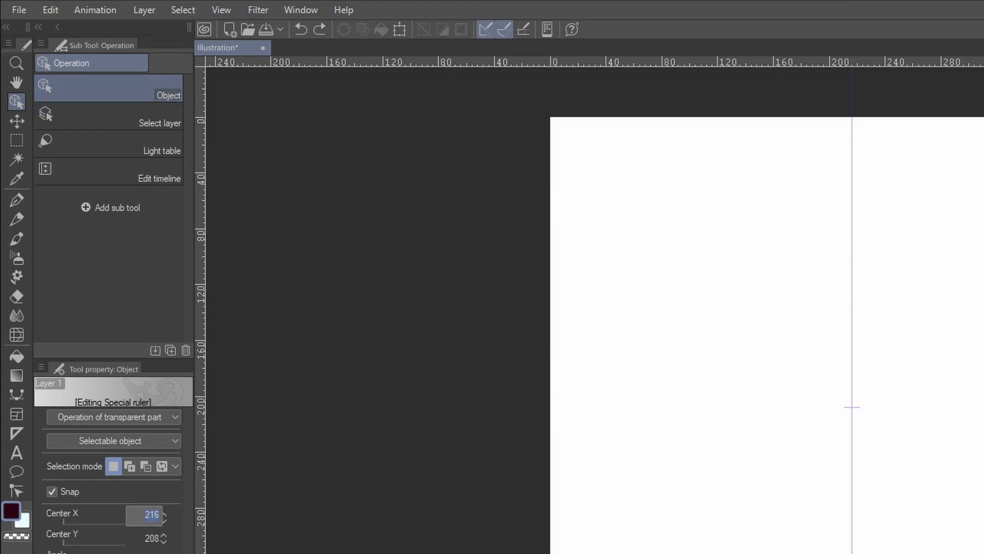
text(300)
key(Return)
click(152, 538)
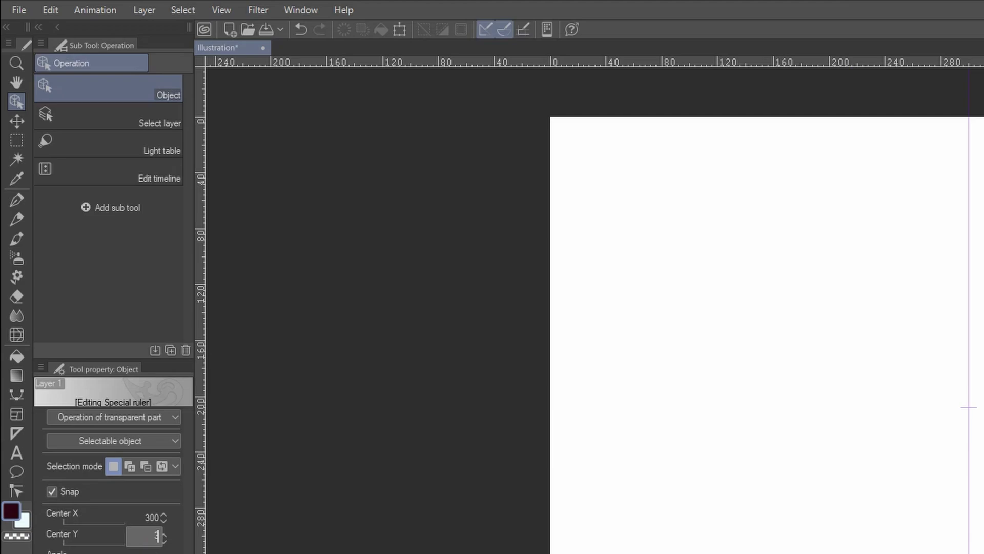
text(300)
key(Return)
Check the canvas size in pixels (600) in the Change Canvas Size dialog
click(50, 10)
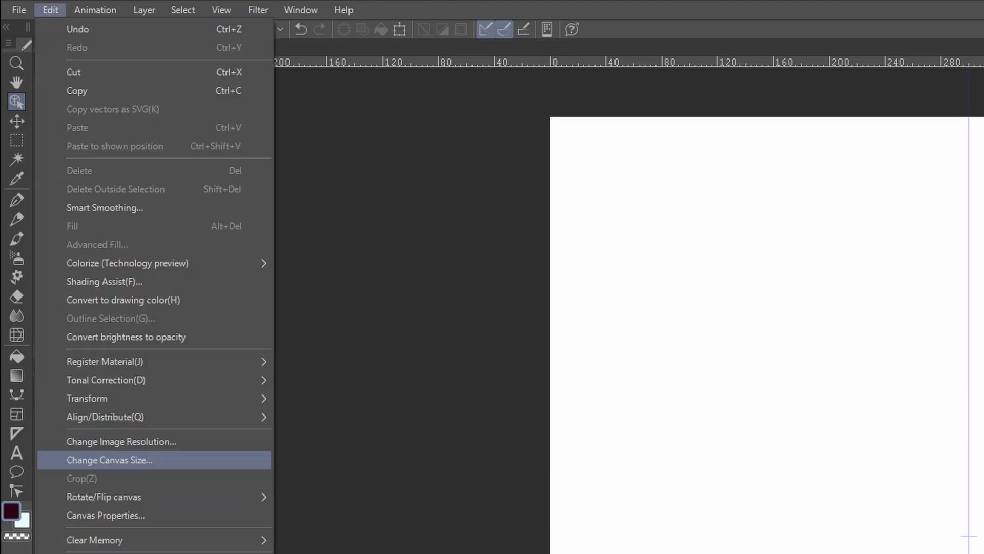
click(109, 459)
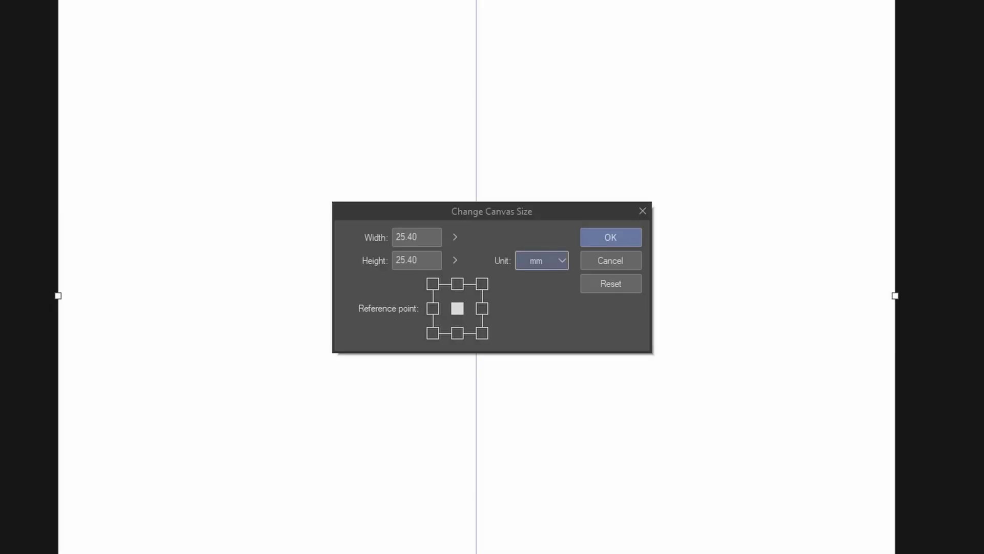
click(542, 260)
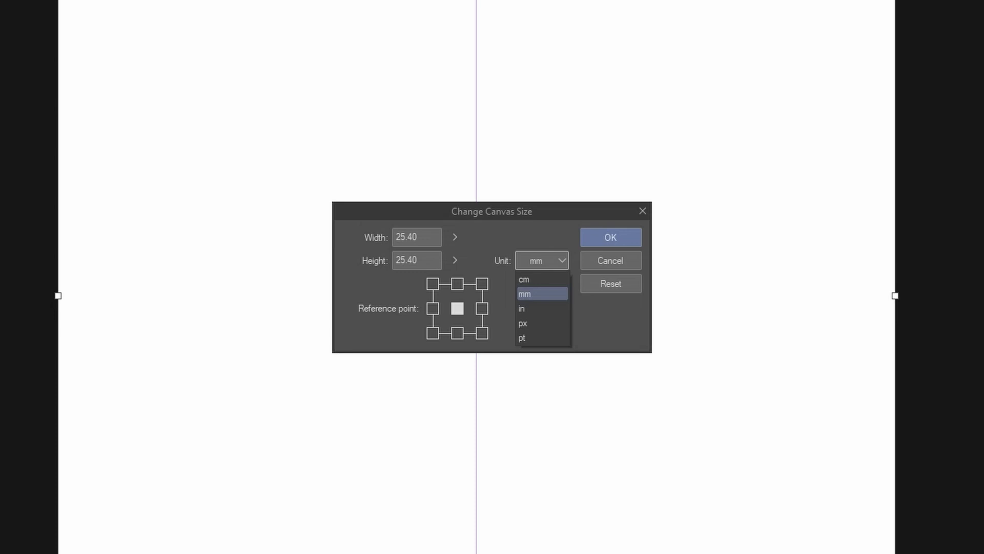
click(542, 322)
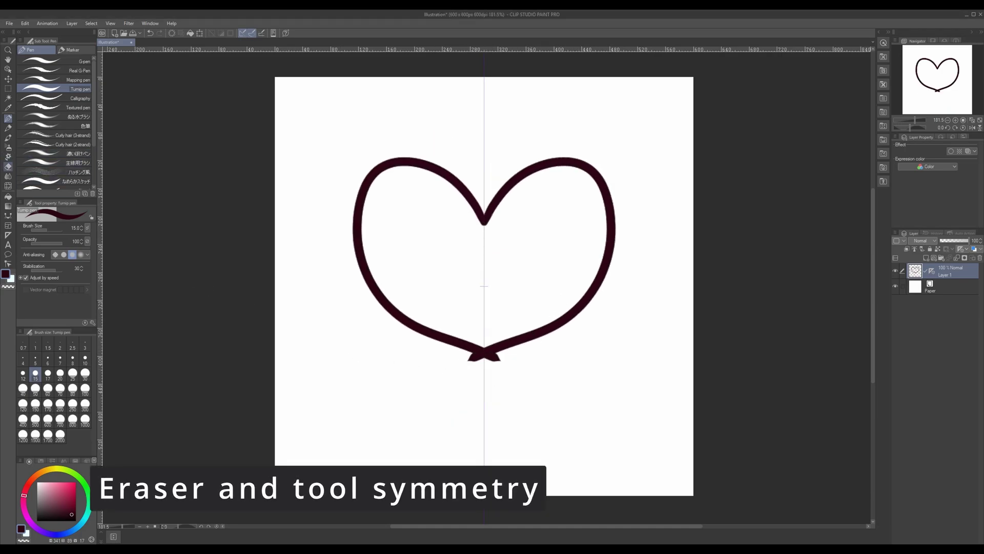
Erase part of the heart's lower right with the Hard eraser, then undo it
click(7, 166)
drag(496, 354, 608, 265)
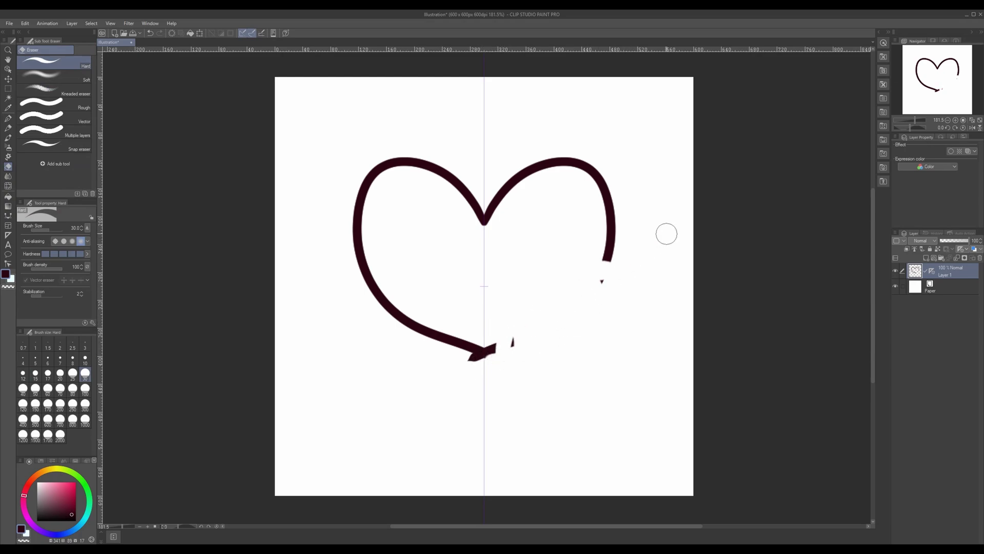
key(ctrl+z)
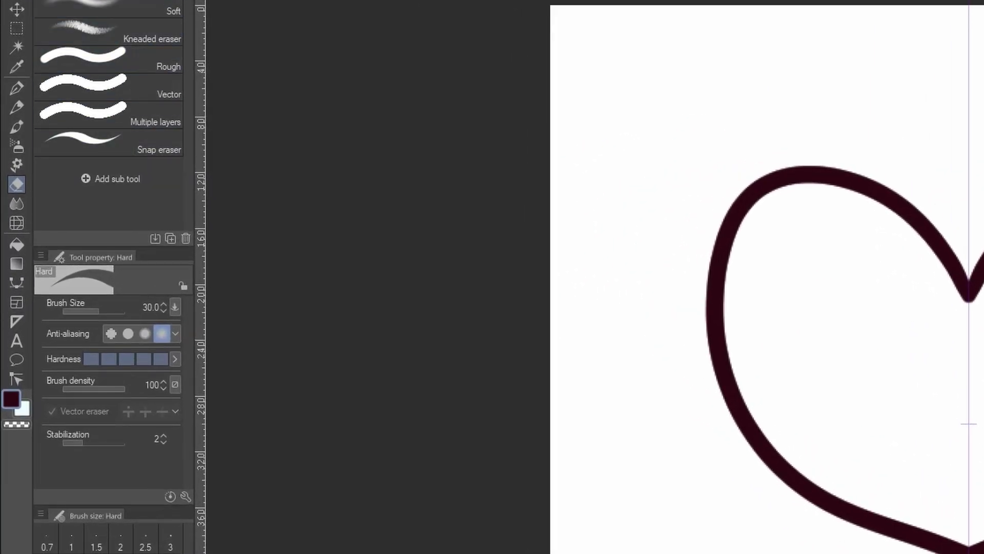
Enable snapping in the eraser's Correction settings and dismiss the save-default prompt
key(e)
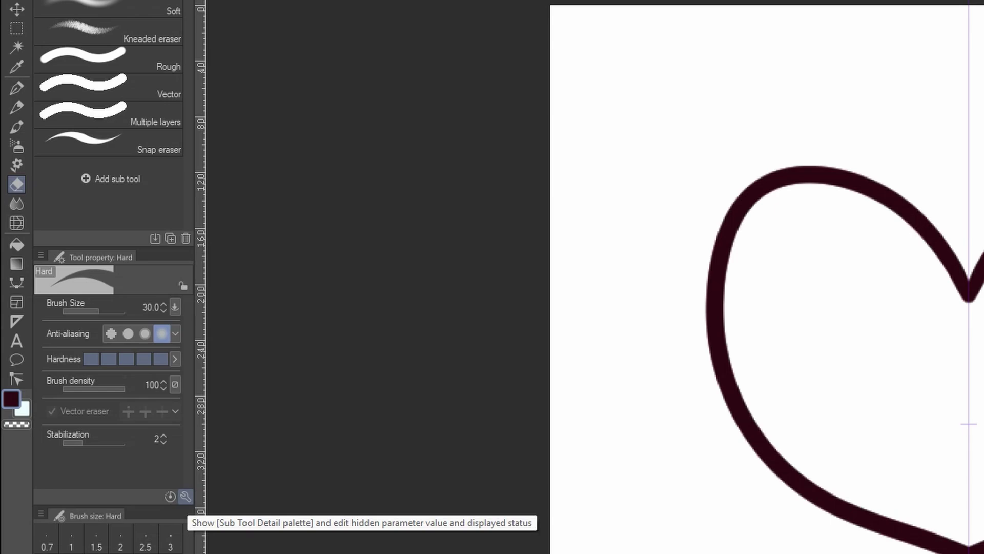
click(186, 495)
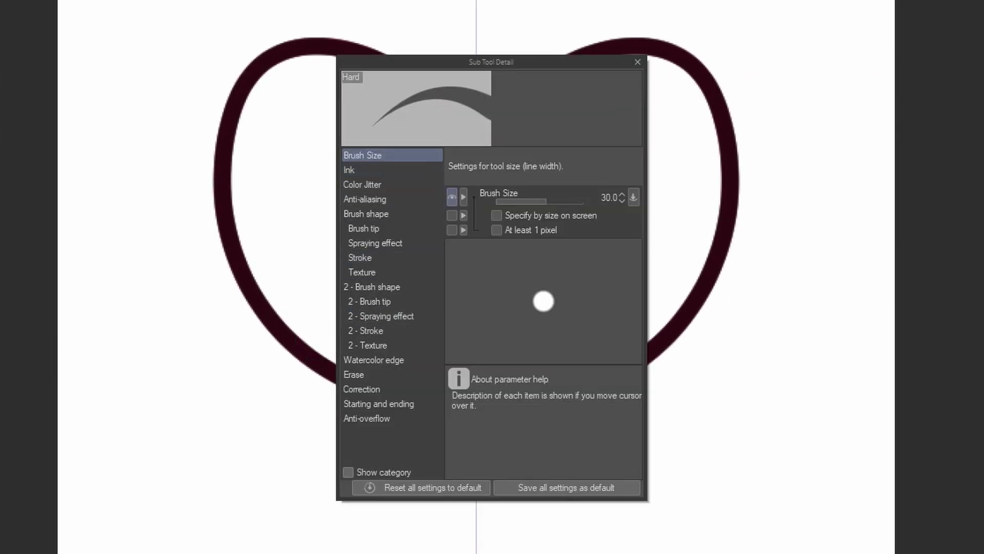
click(362, 388)
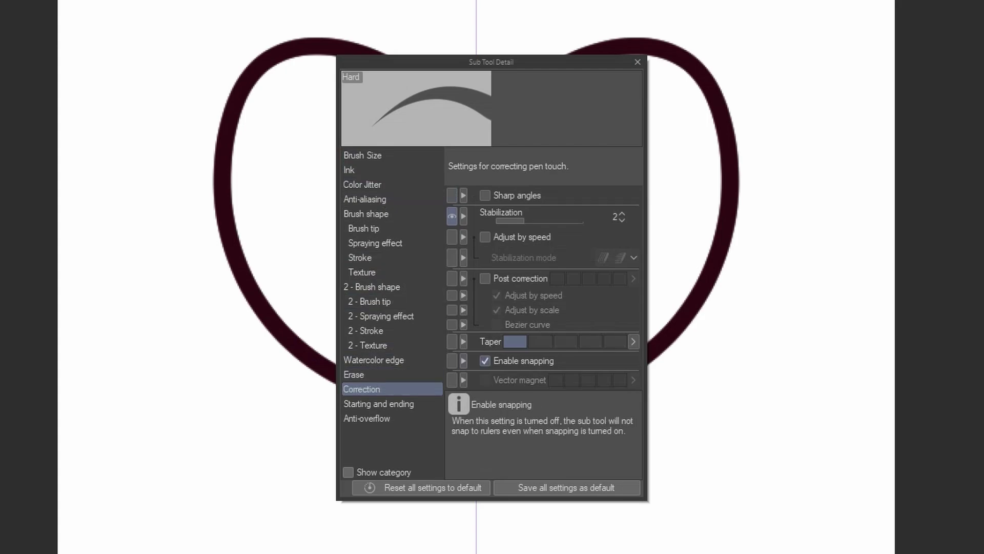
click(566, 488)
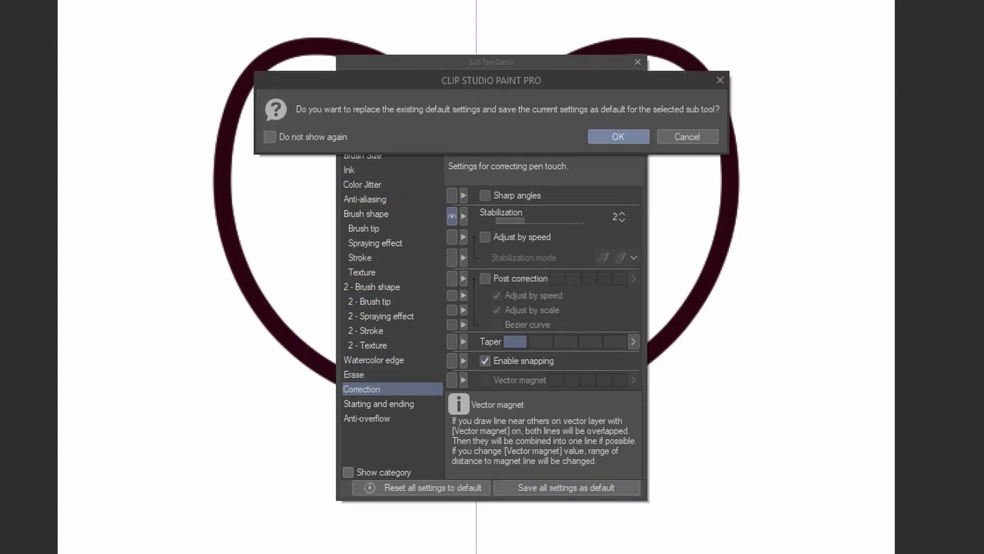
click(780, 169)
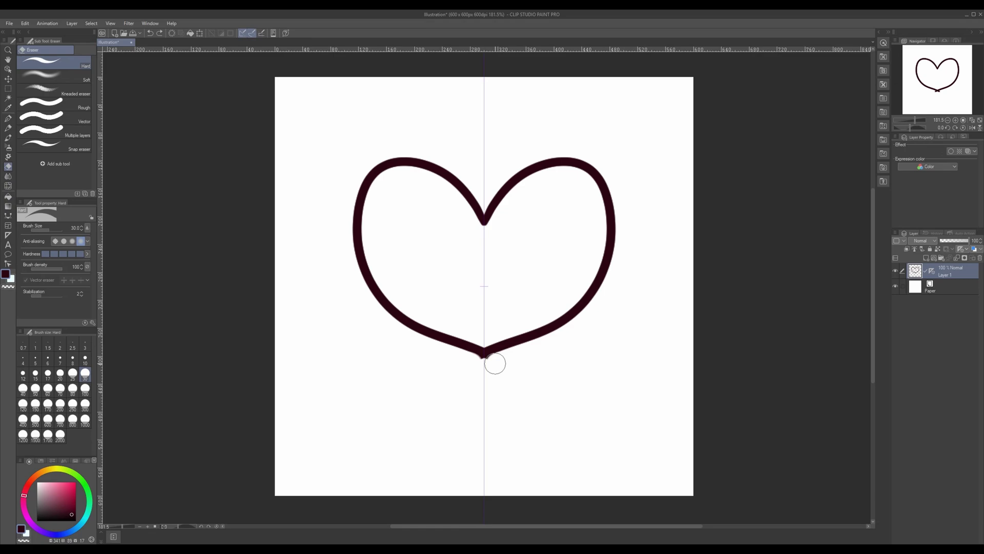
Test rose and cherry blossom decoration brushes, then try a size-100 pink stroke and undo it
key(b)
drag(631, 108, 619, 479)
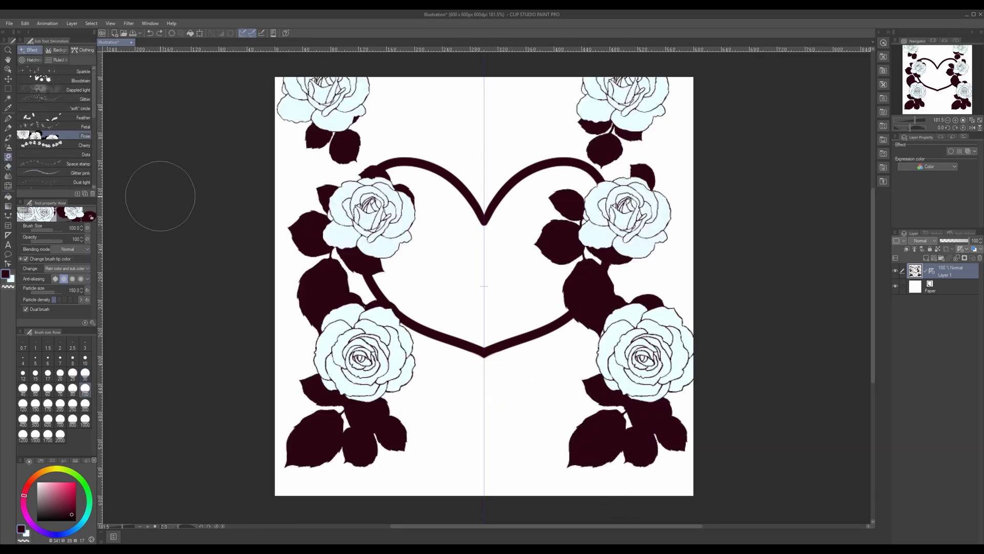
click(54, 146)
drag(477, 176, 500, 347)
click(498, 345)
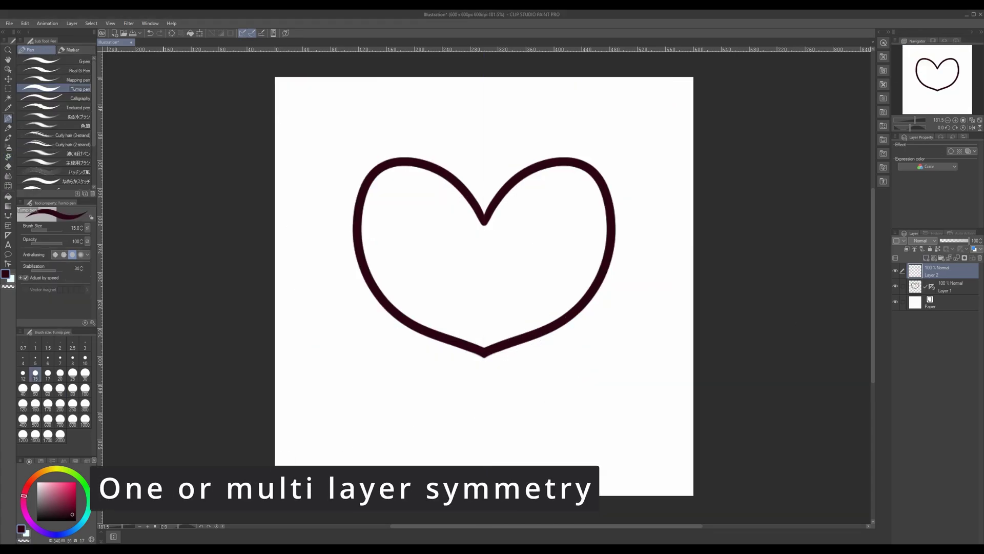
click(85, 389)
drag(493, 255, 500, 319)
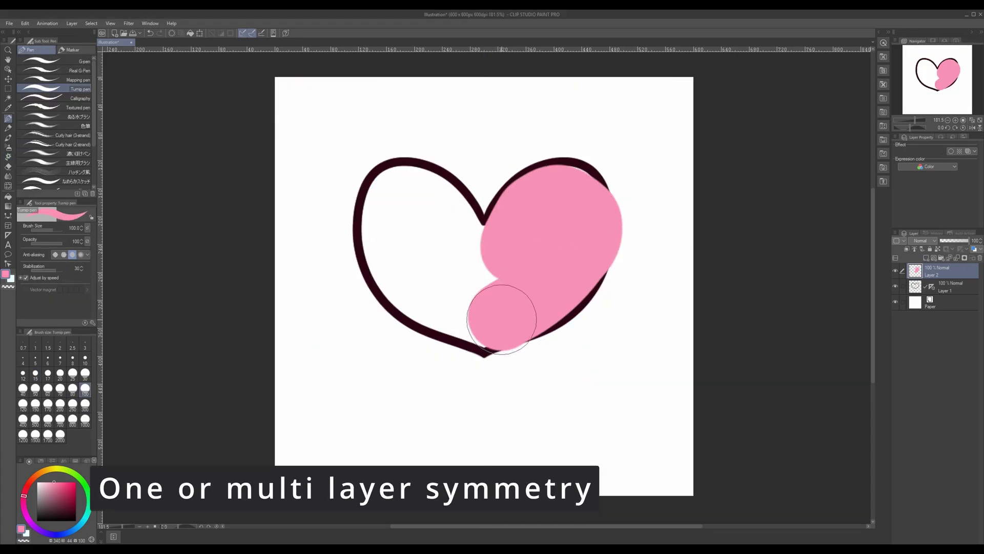
key(ctrl+z)
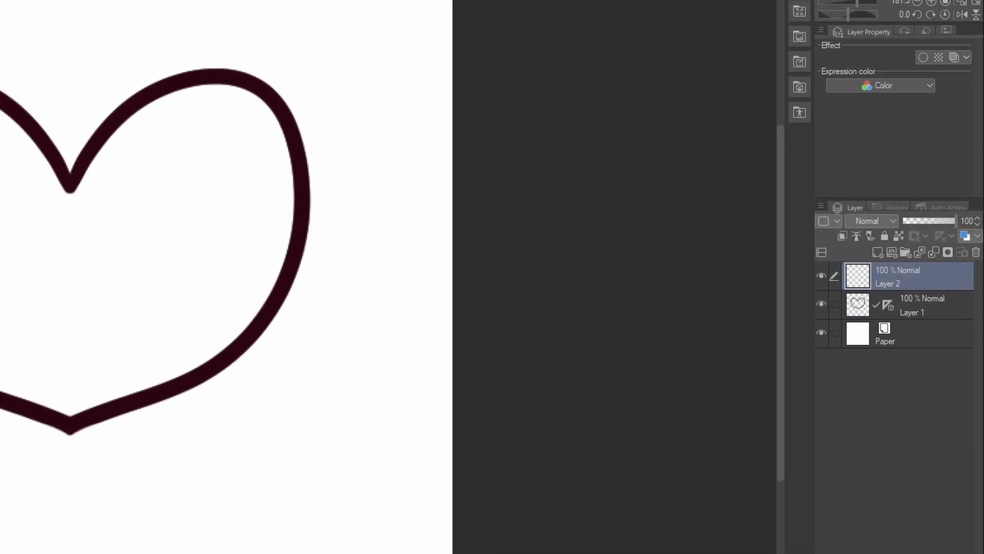
Apply the ruler to all layers, paint the pink fill on Layer 2, and move Layer 1 above it
click(950, 287)
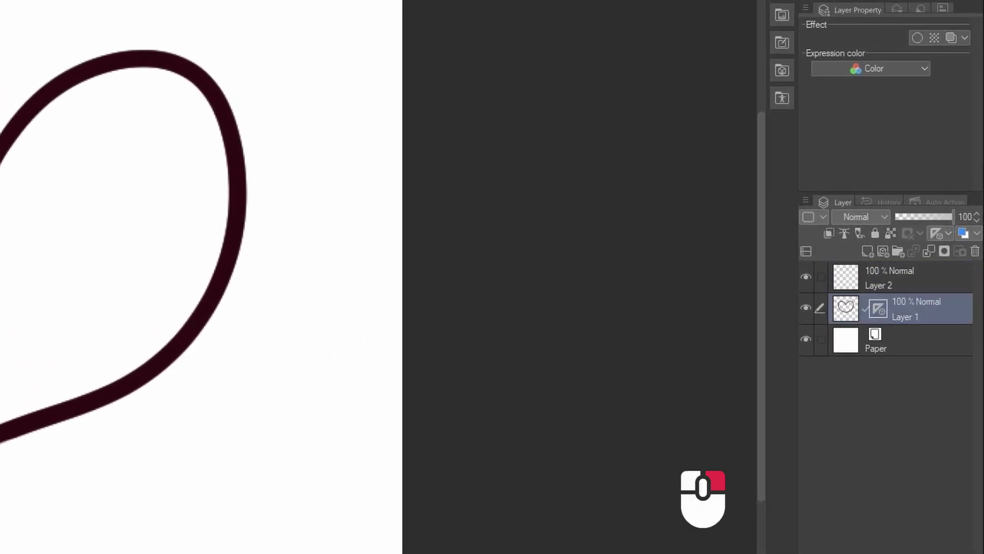
right_click(878, 308)
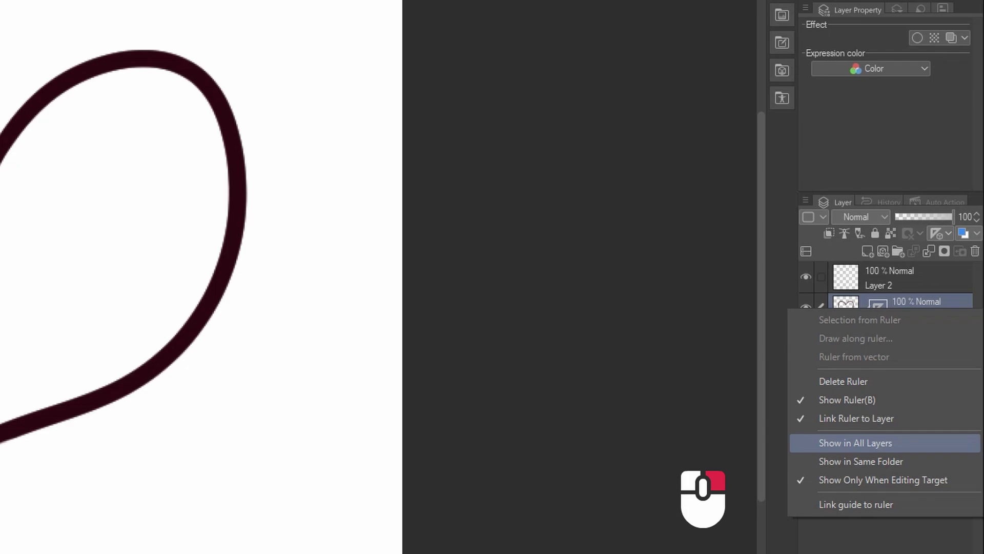
click(856, 442)
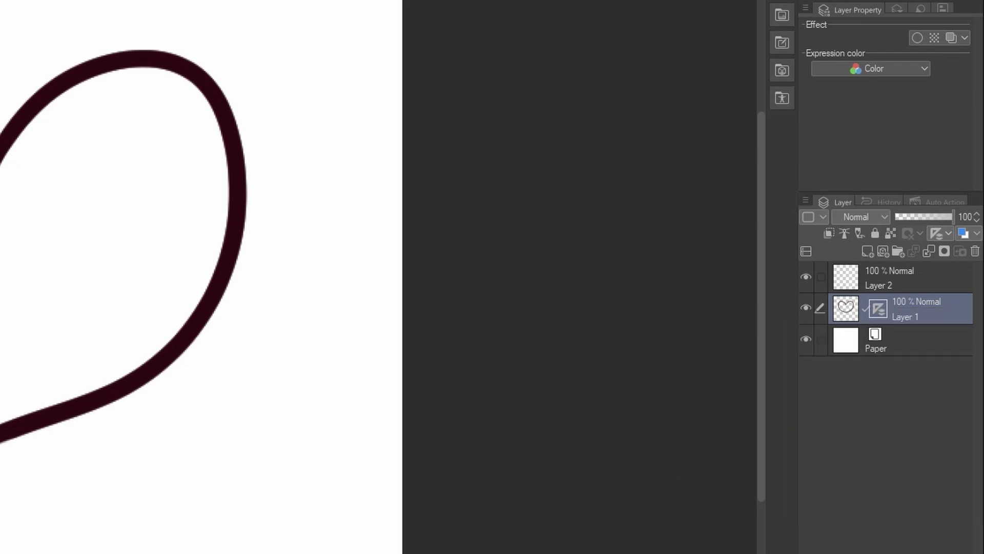
click(915, 276)
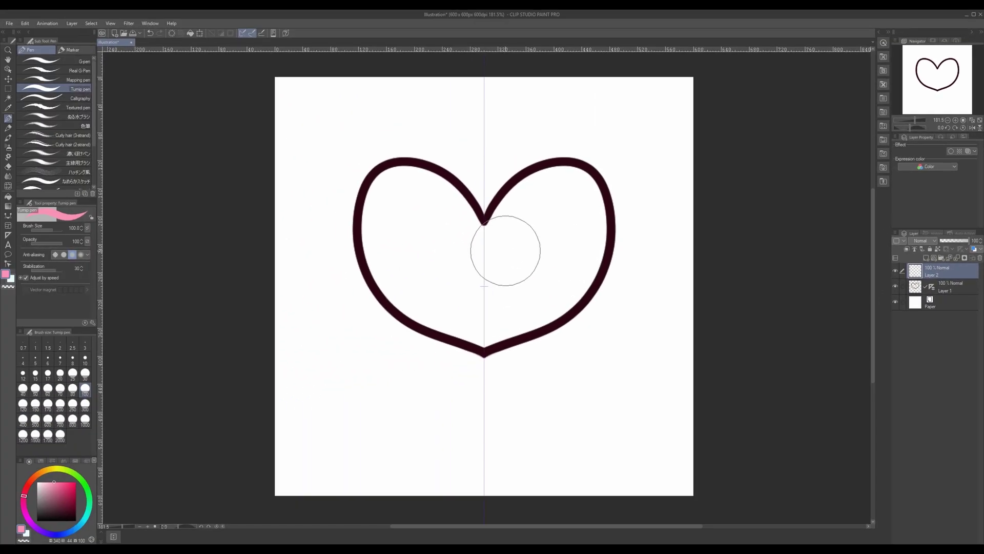
mouse_move(504, 250)
mouse_down()
mouse_move(569, 197)
mouse_move(487, 311)
mouse_up()
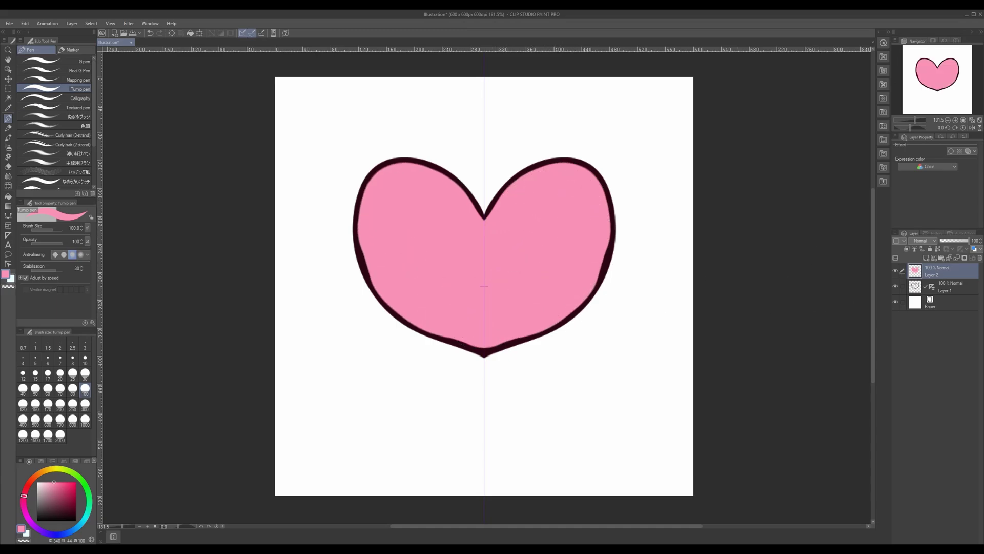
drag(945, 286, 946, 265)
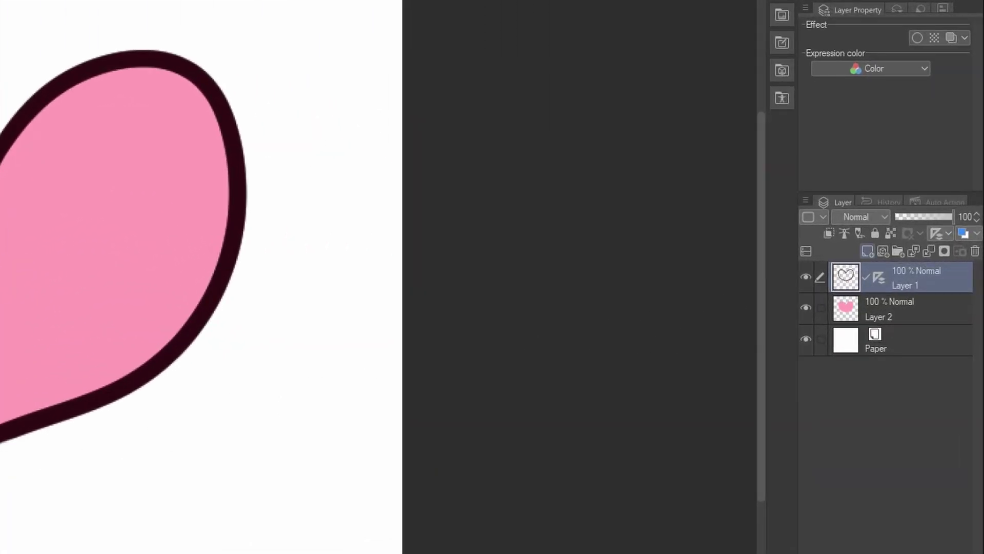
Add a new layer and set the ruler to Show Only When Editing Target
key(ctrl+shift+n)
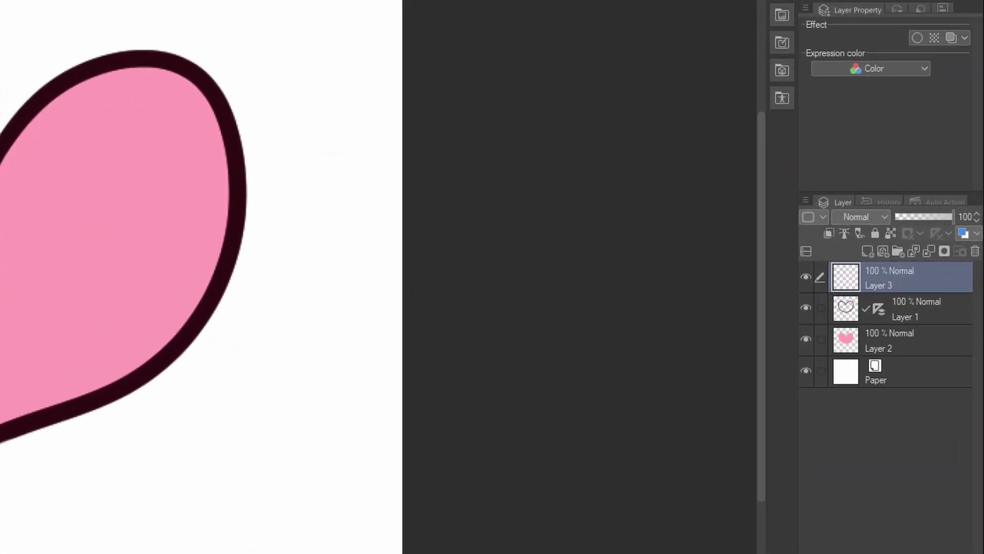
click(878, 307)
right_click(879, 307)
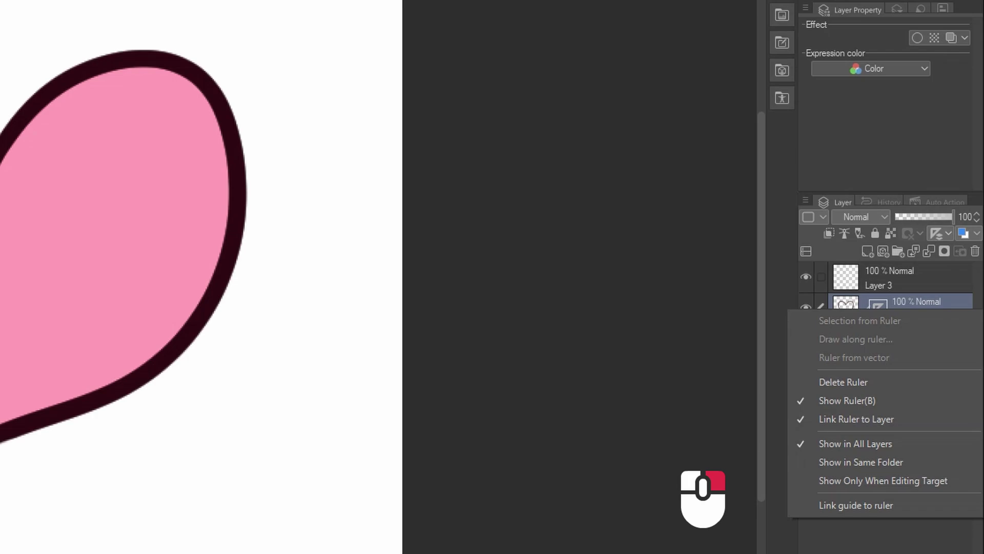
click(883, 480)
Paint test white highlights on both heart lobes on Layer 3
click(901, 276)
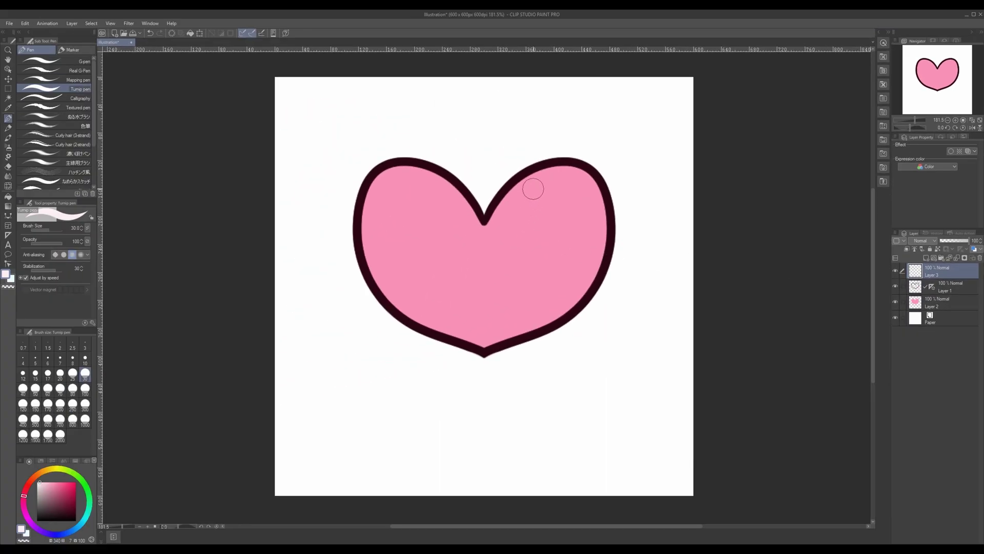
drag(534, 188, 542, 193)
drag(384, 188, 395, 192)
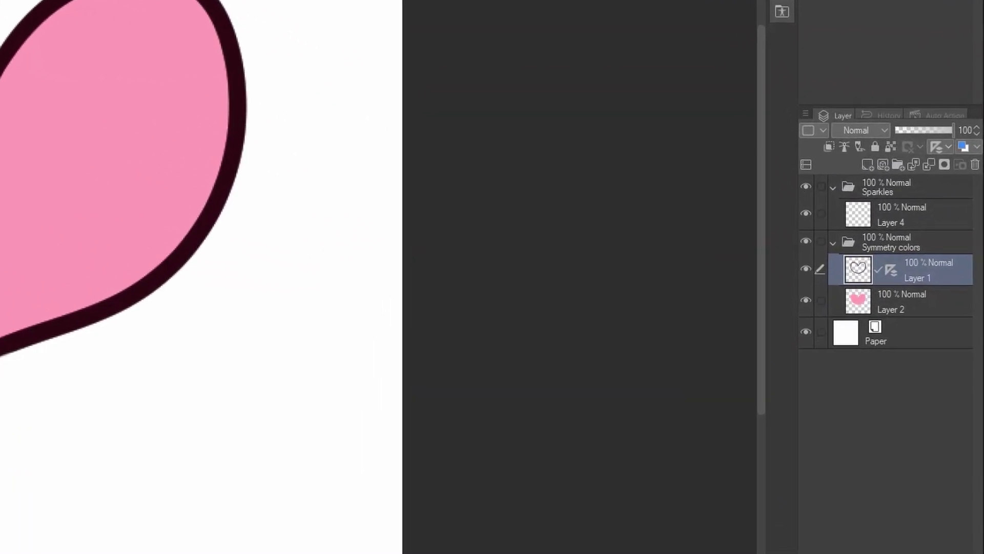
Limit the ruler to its folder, paint lobe highlights on Layer 4, and add a layer above the outline
right_click(891, 269)
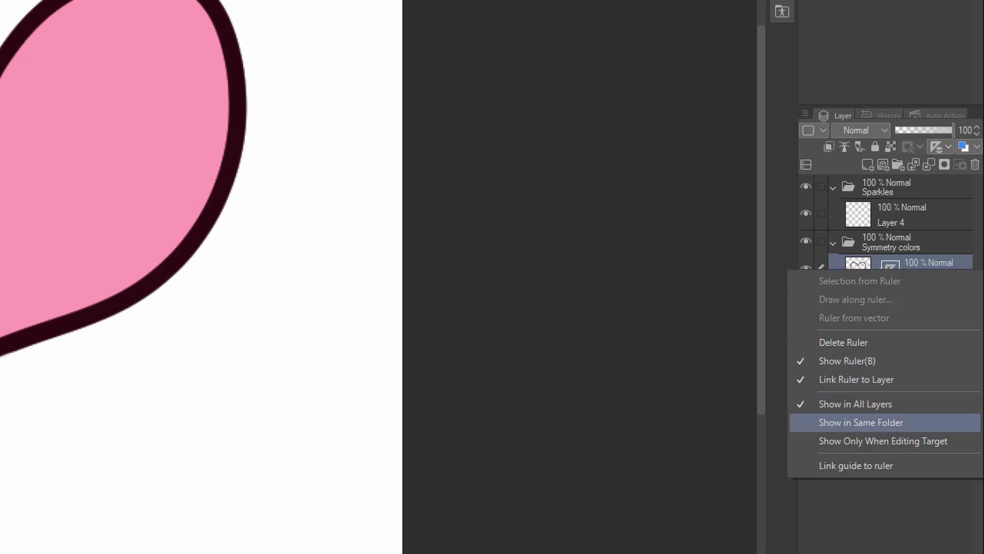
click(861, 423)
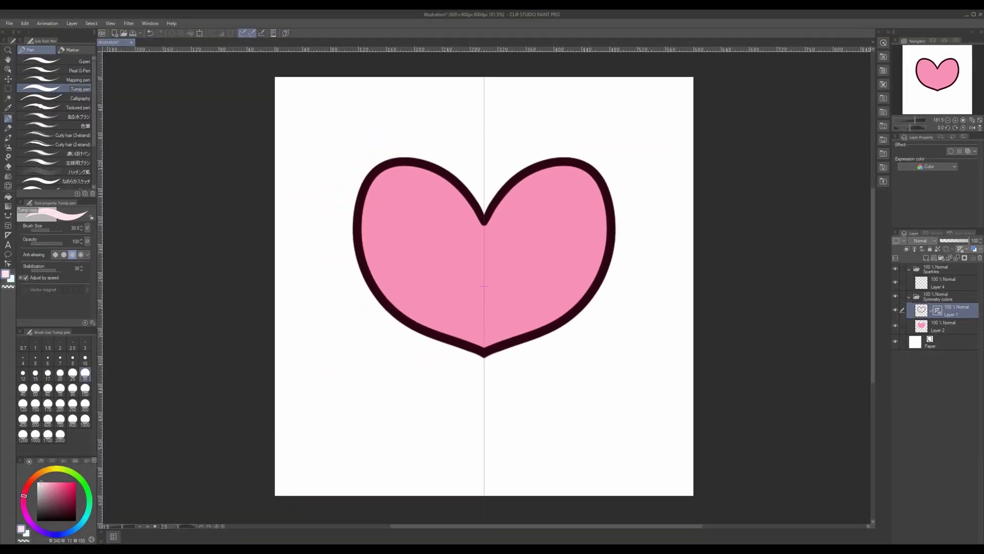
click(950, 282)
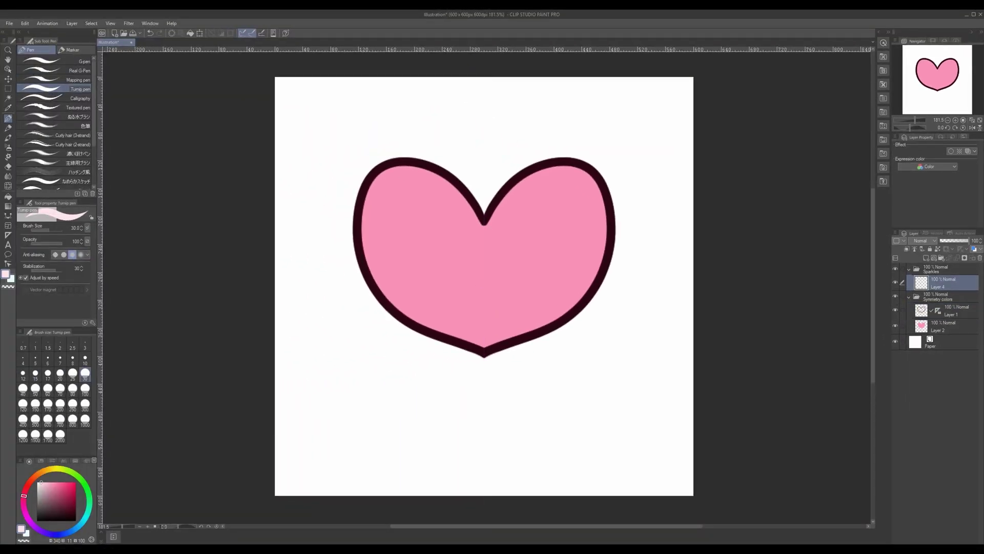
drag(550, 192, 548, 189)
drag(392, 188, 397, 183)
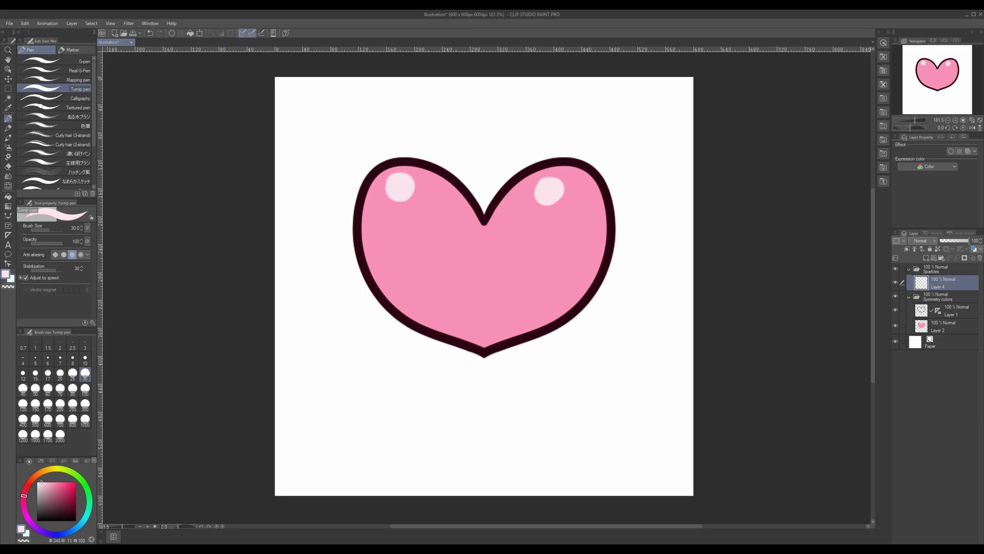
click(950, 310)
key(ctrl+shift+n)
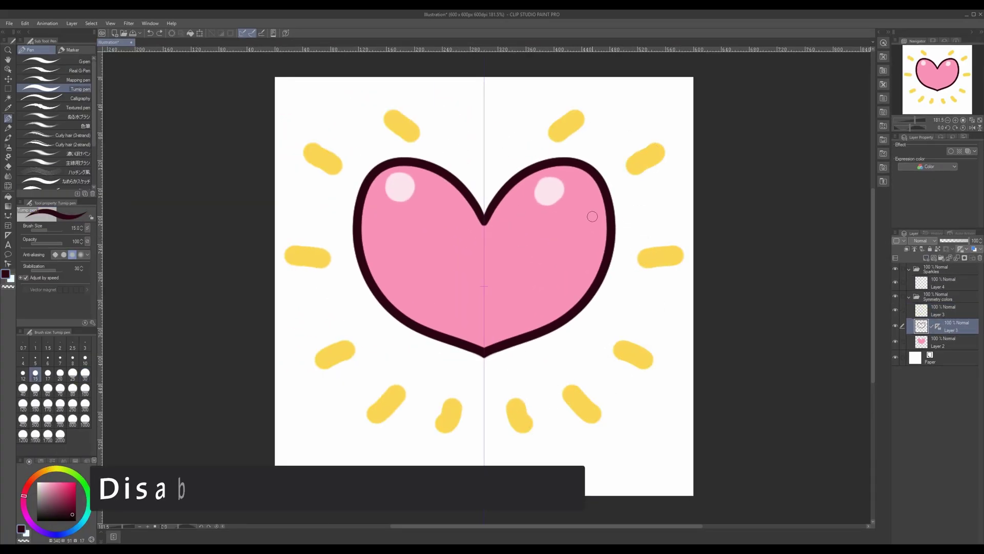
Add a mirrored sparkle stroke, hide the ruler, draw a dark arm with hand, then re-show the ruler
drag(585, 229, 663, 211)
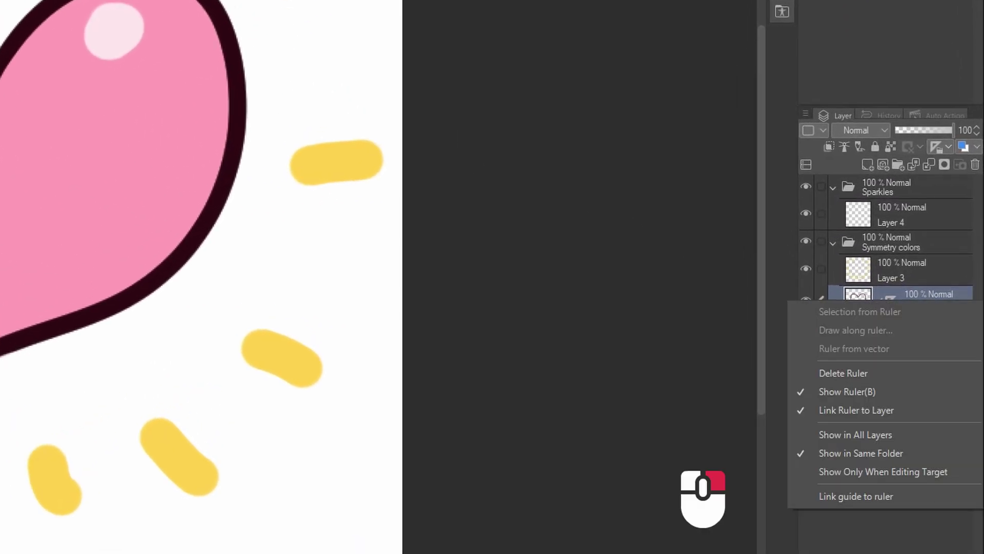
click(846, 392)
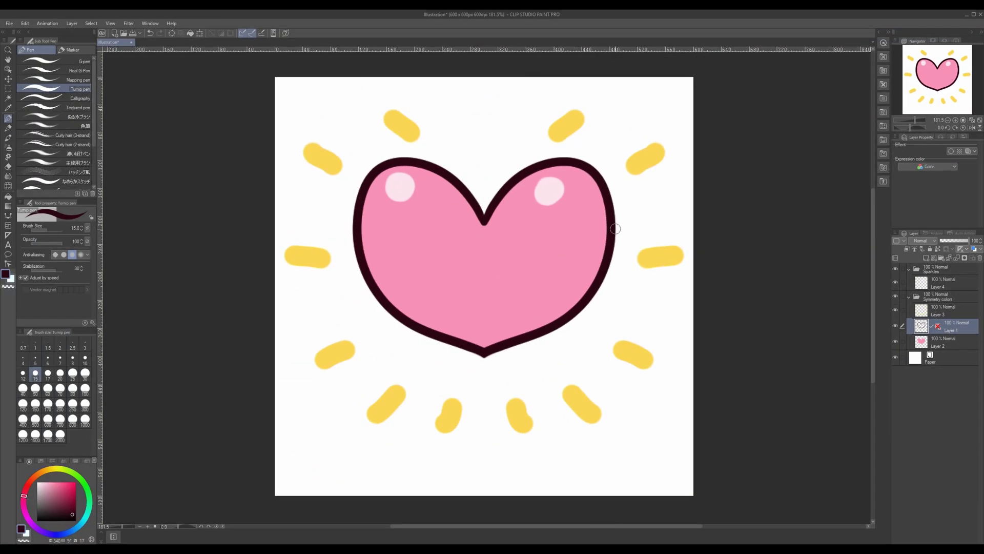
mouse_move(615, 227)
mouse_down()
mouse_move(675, 212)
mouse_move(678, 224)
mouse_up()
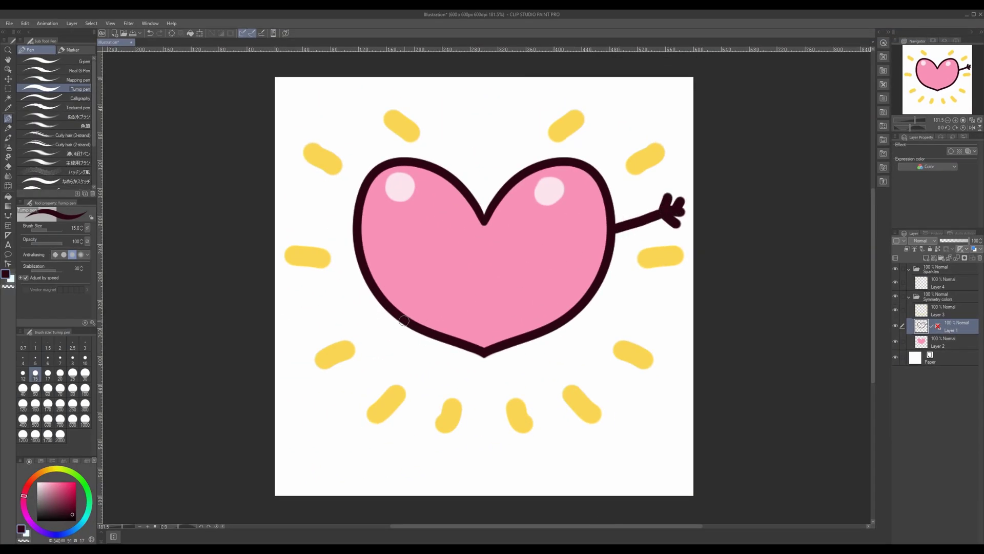
mouse_move(443, 274)
mouse_down()
mouse_move(331, 302)
mouse_move(338, 288)
mouse_up()
drag(319, 309, 352, 315)
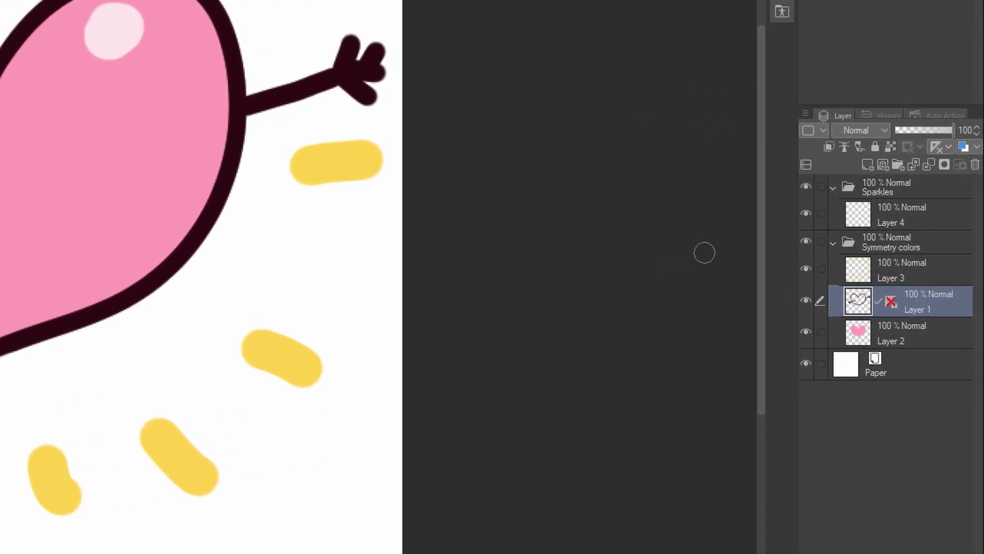
right_click(891, 300)
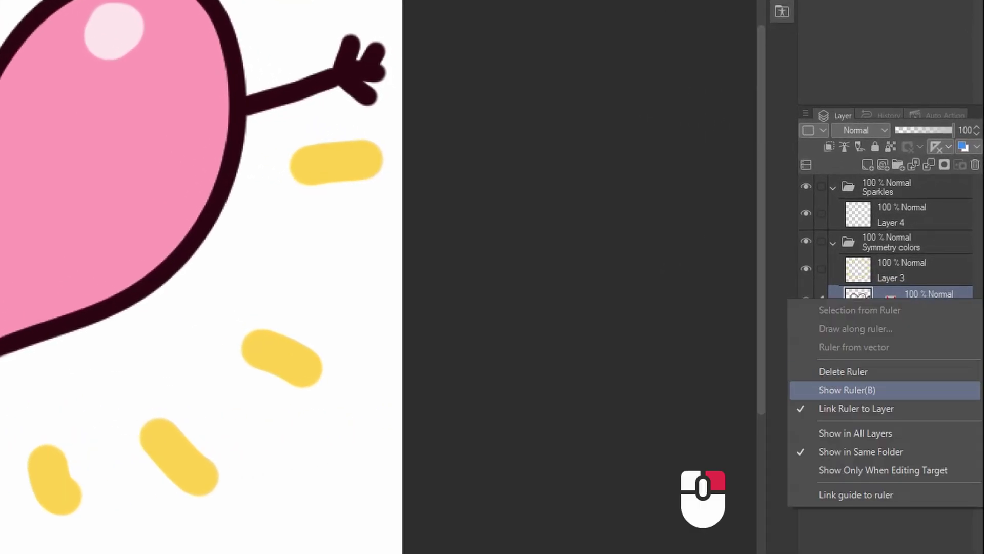
click(847, 390)
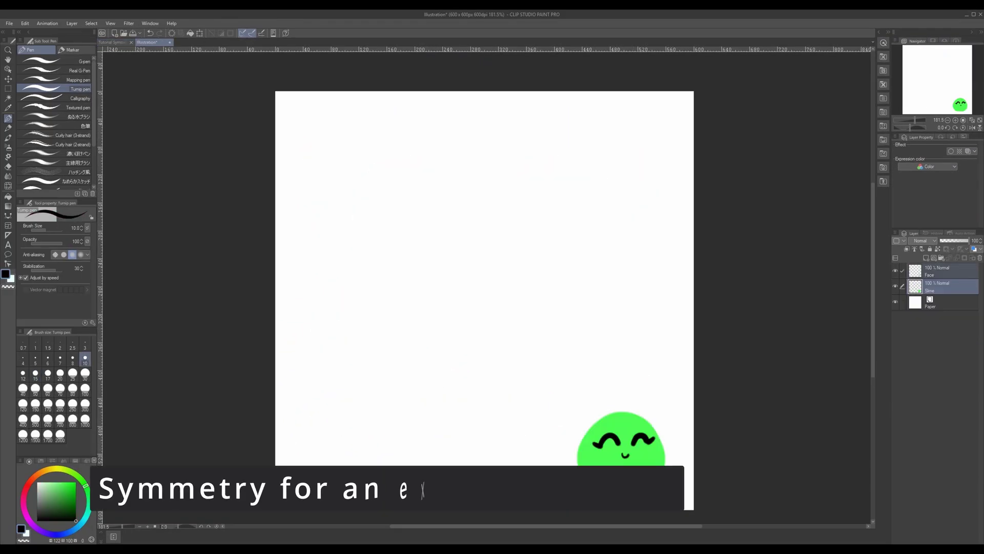
Duplicate the Slime and Face layers, flip both copies horizontally, and move them to the lower left
click(925, 331)
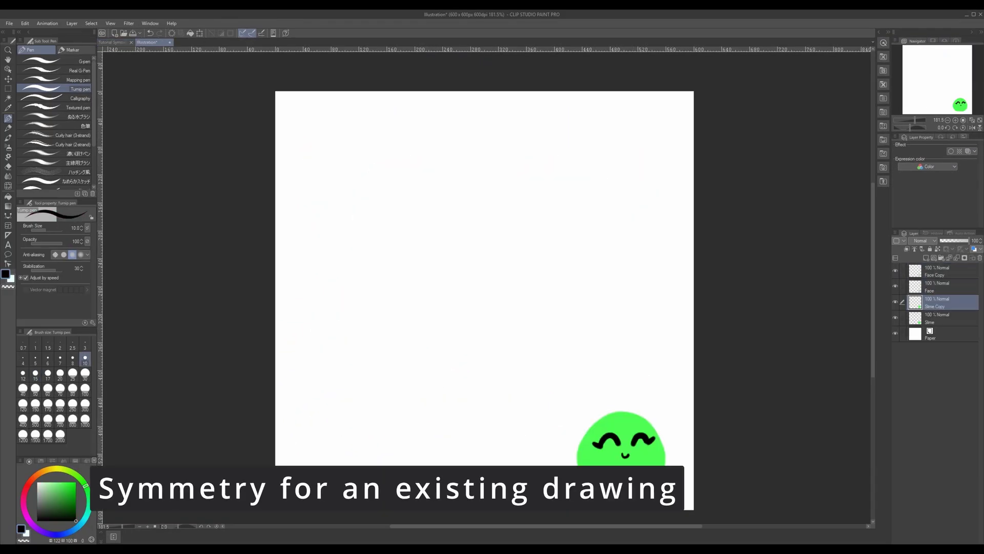
click(903, 270)
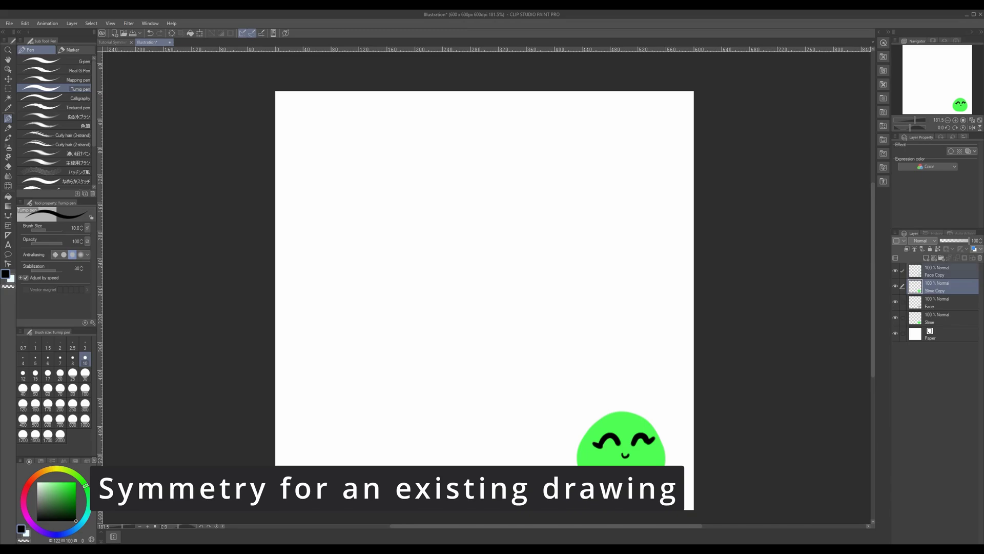
click(24, 23)
mouse_move(44, 218)
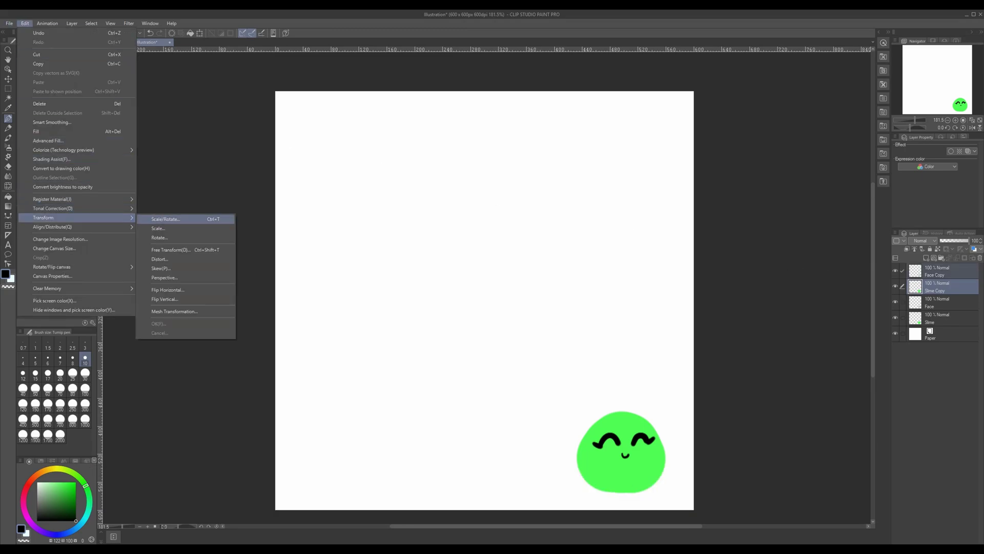
click(167, 290)
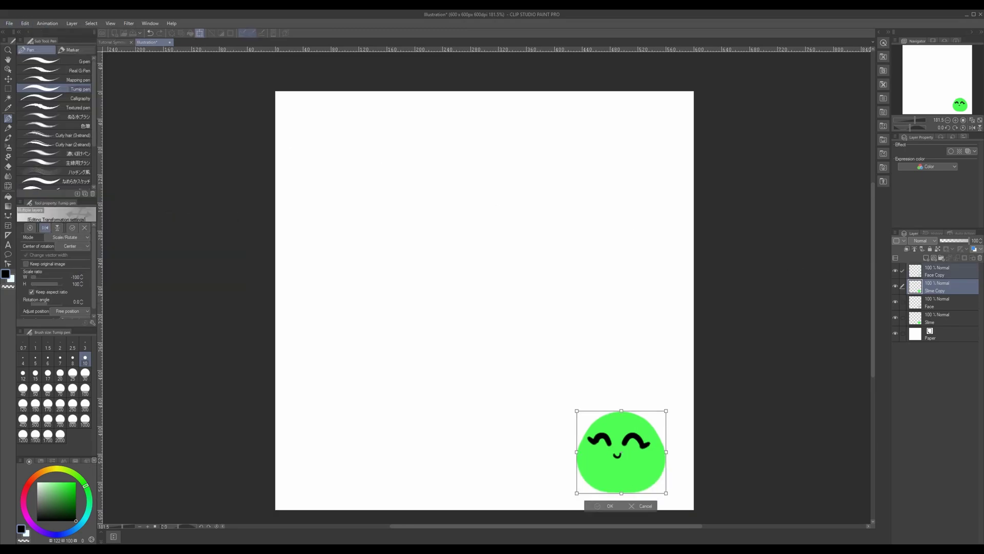
key(Return)
click(8, 79)
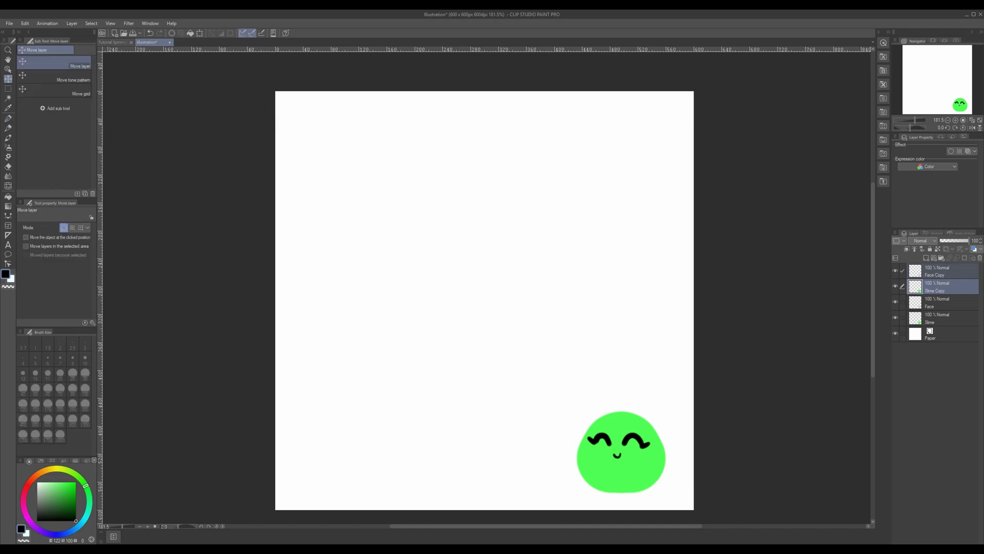
drag(621, 453, 354, 452)
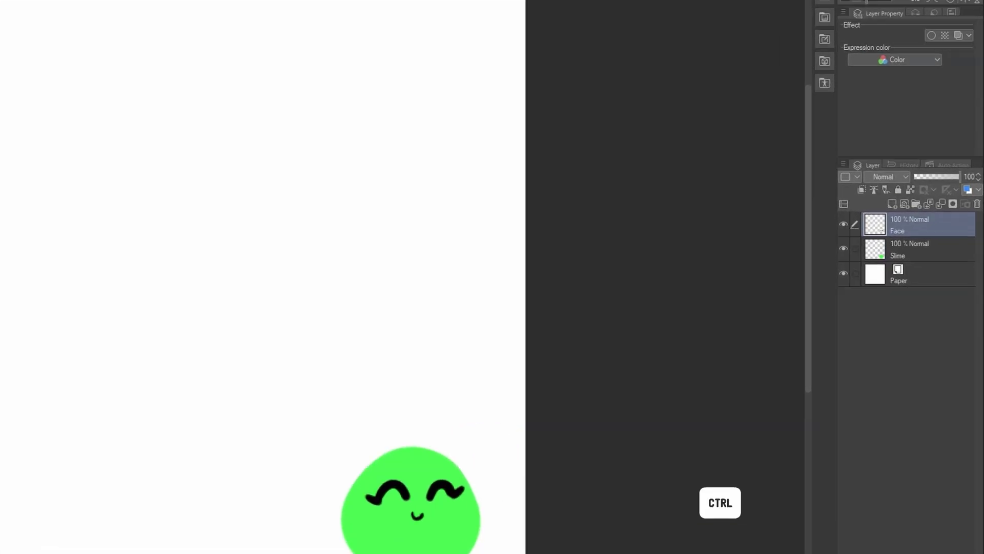
Duplicate the Slime and Face layers together and move Slime Copy up beside Face Copy
ctrl+click(939, 284)
right_click(907, 220)
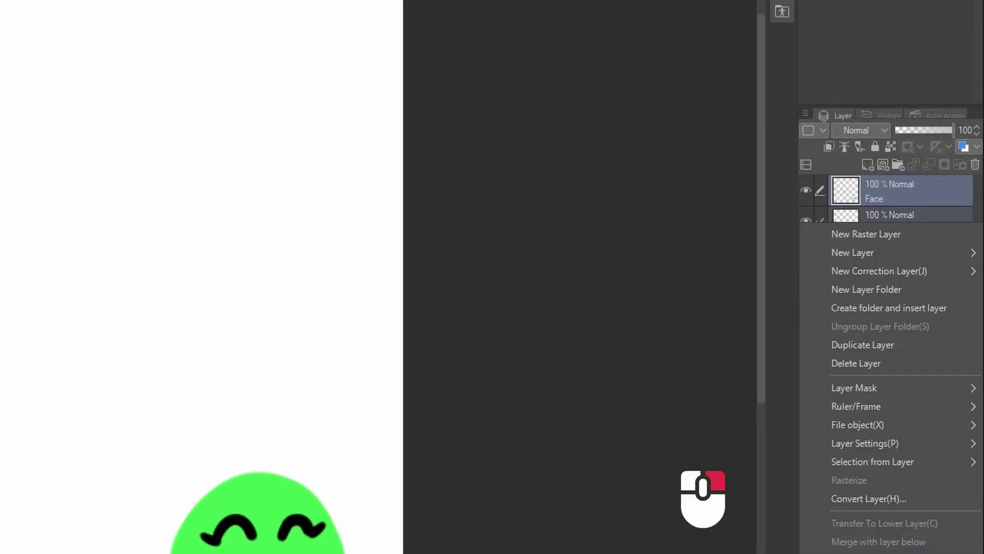
click(862, 345)
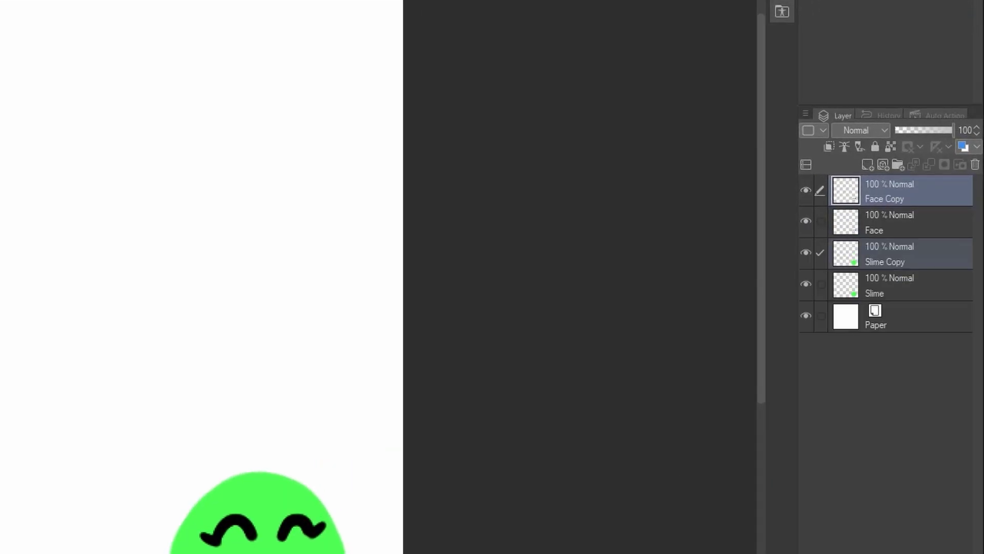
drag(907, 254, 908, 209)
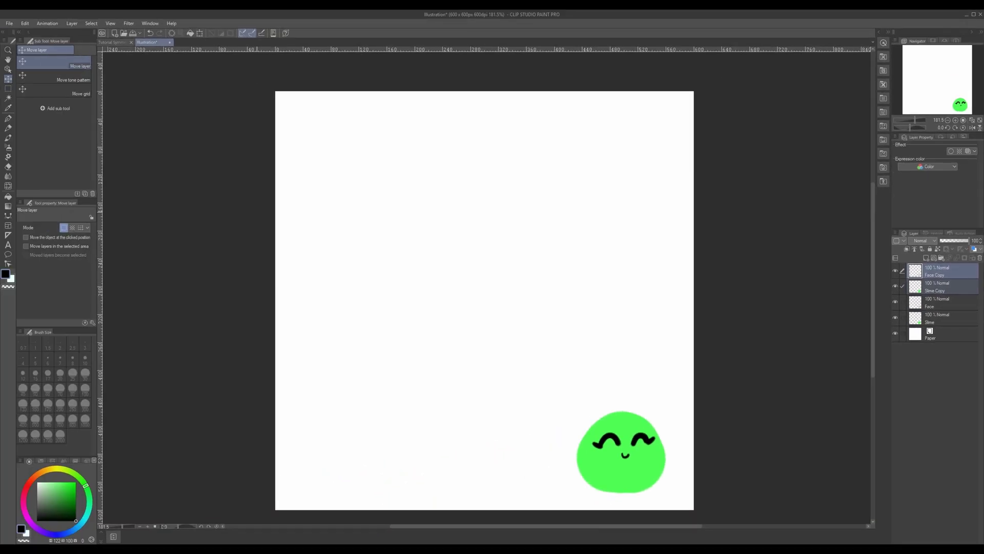
Switch to rectangular selection, select the entire canvas, and bring up the Edit menu
key(m)
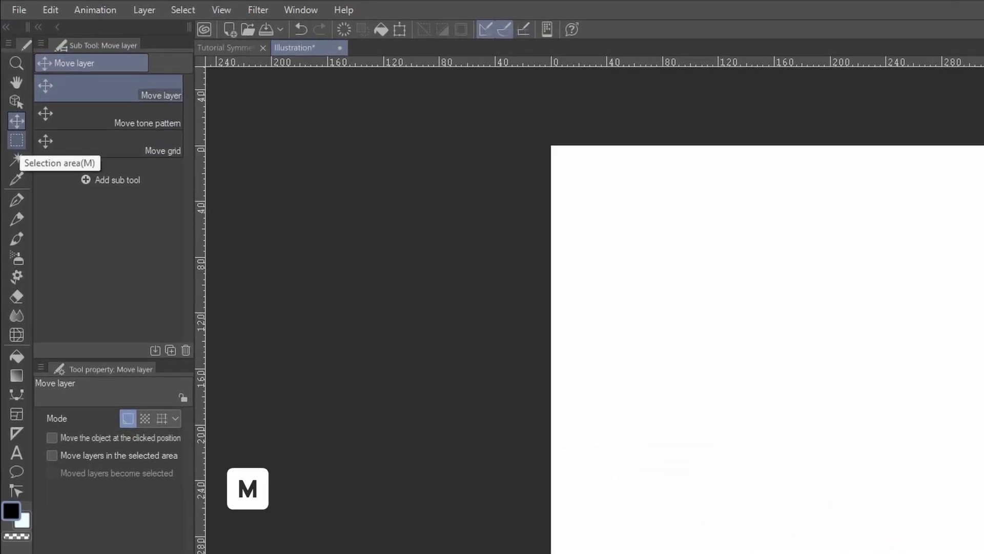
key(m)
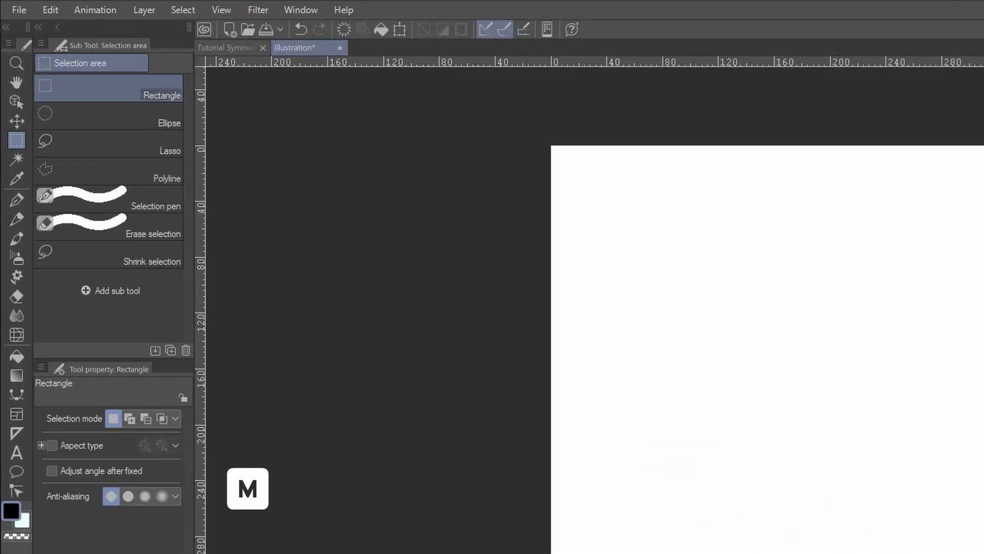
key(ctrl+a)
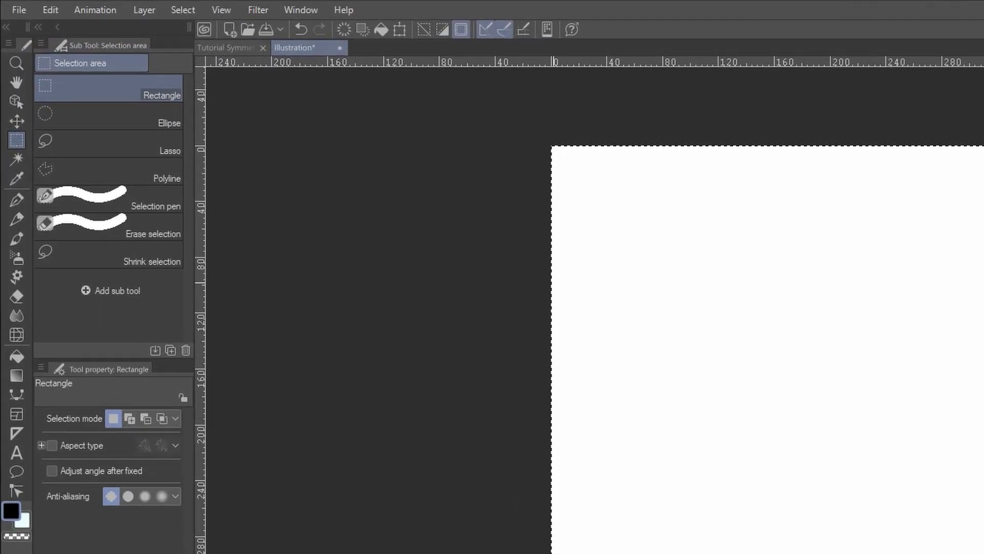
click(50, 9)
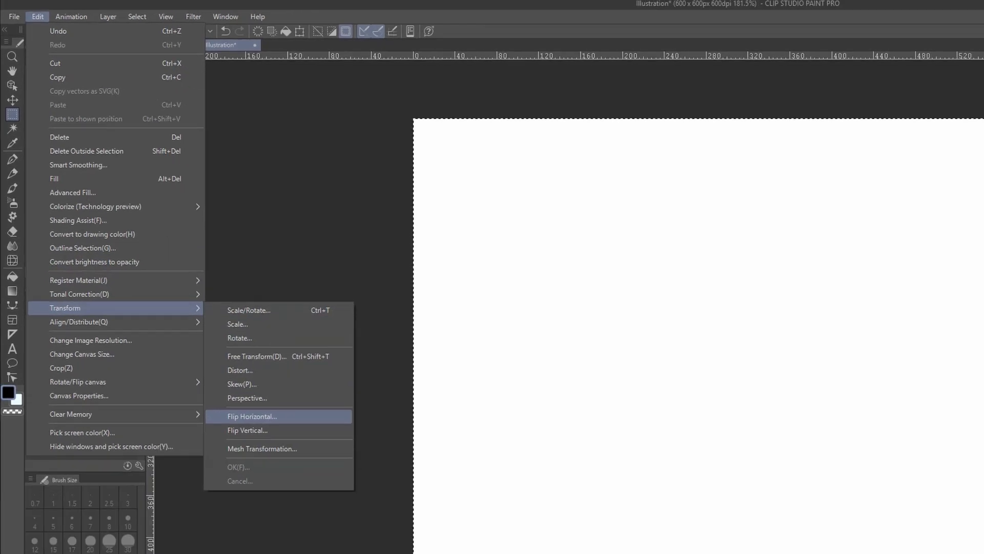
Flip the selected slime copy horizontally, commit the transform, and clear the selection
click(252, 416)
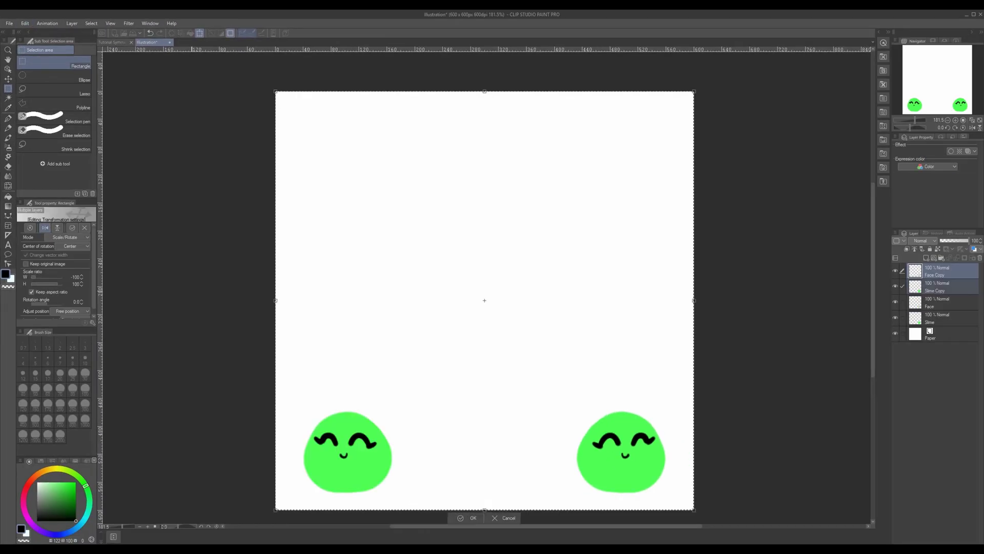
key(Return)
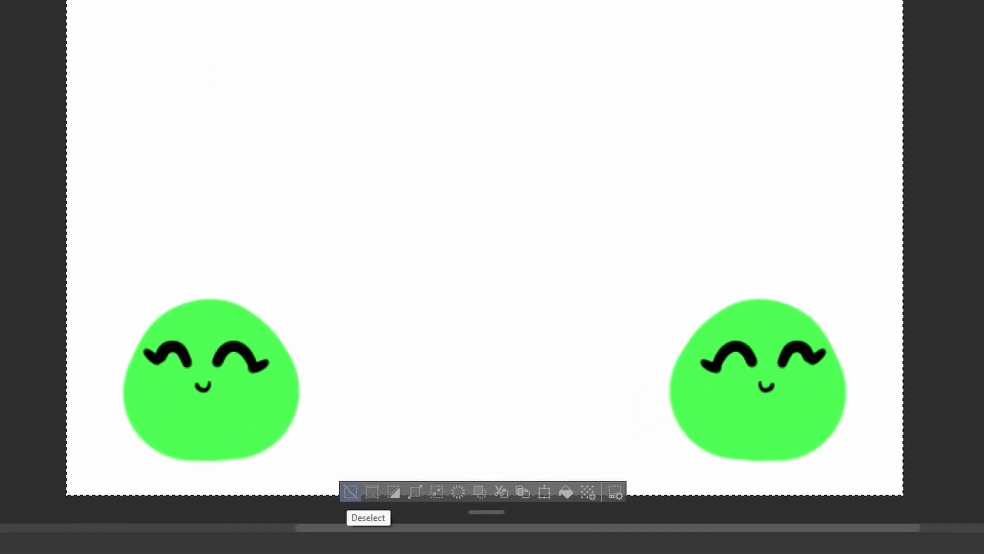
click(366, 495)
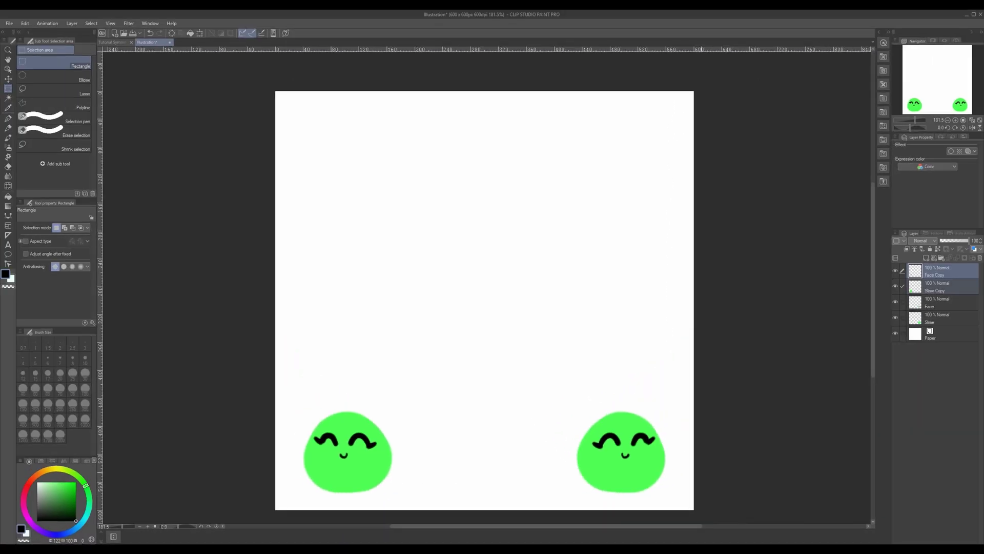